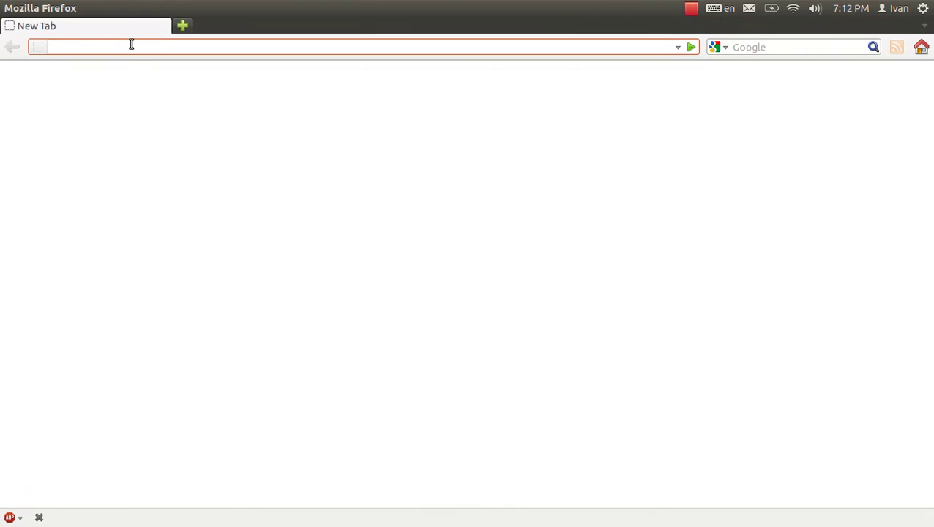
pyautogui.write('superutils')
pyautogui.press('Down')
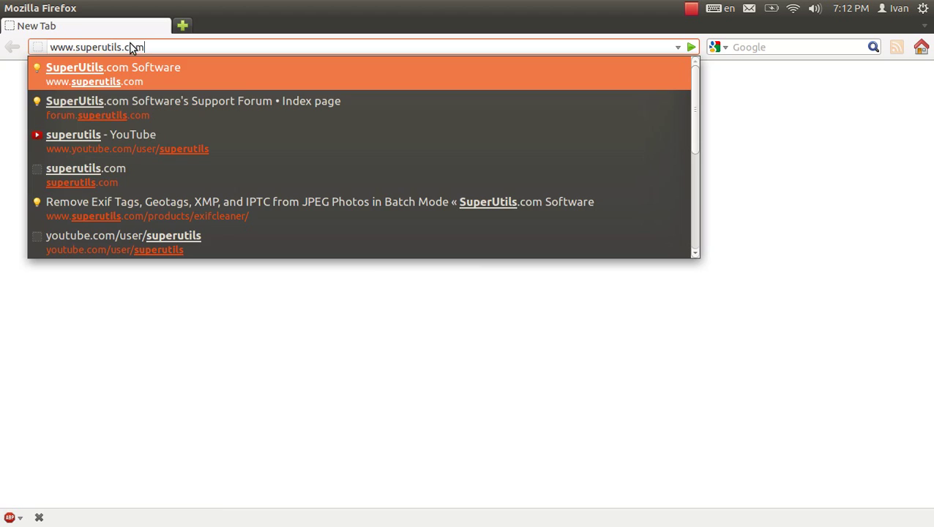
pyautogui.press('Return')
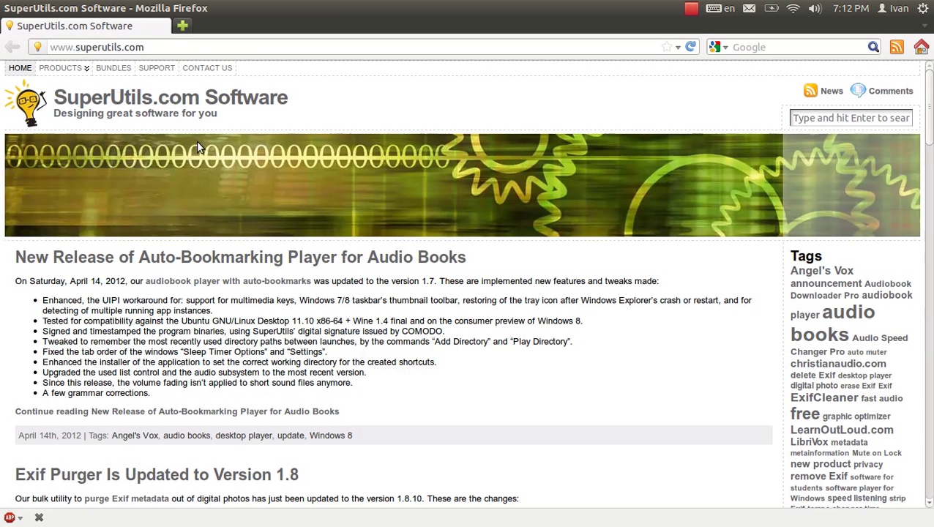
pyautogui.click(46, 83)
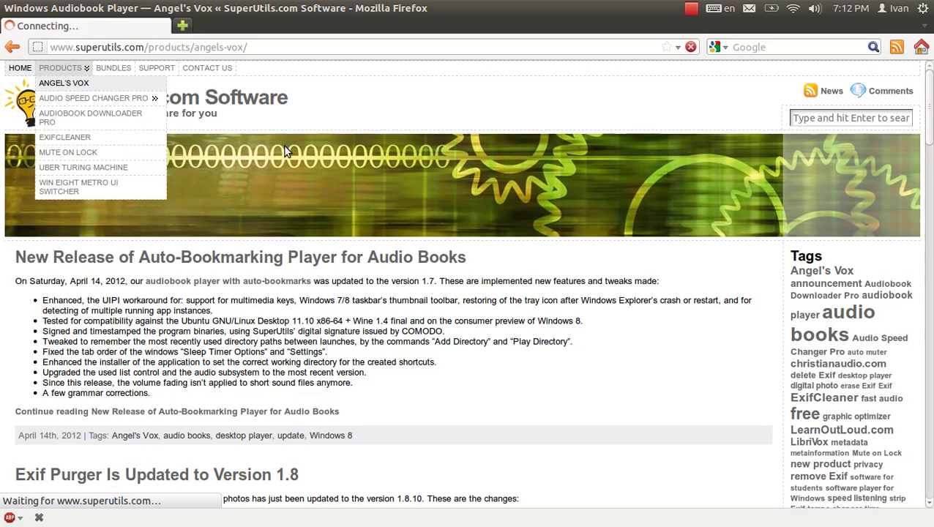
# Examine the Angel's Vox page, highlighting the product title and the key feature about supported Windows versions.
pyautogui.scroll(-2, 293, 151)
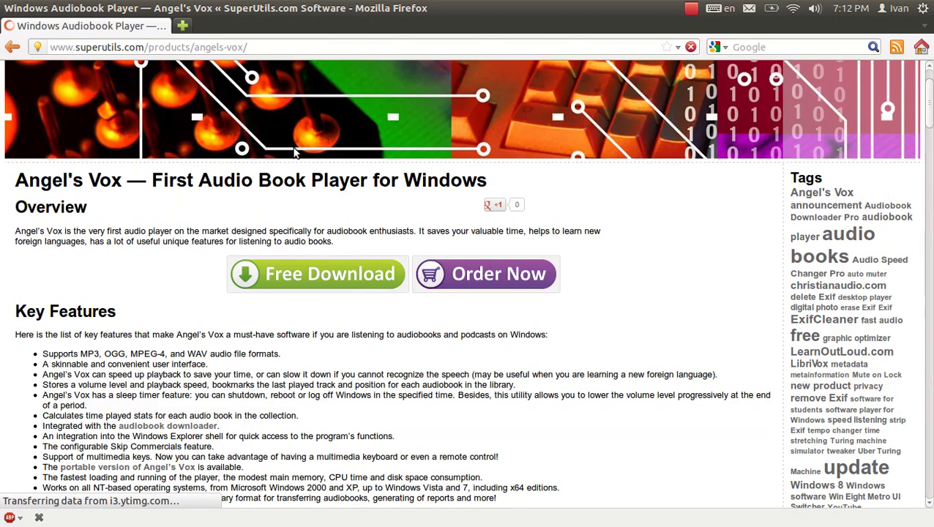
pyautogui.scroll(-3, 294, 149)
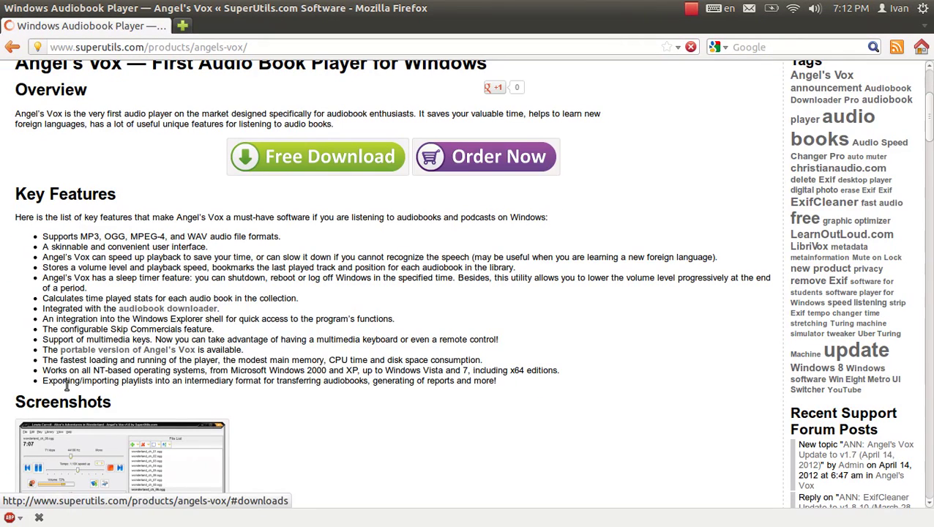
pyautogui.click(65, 353)
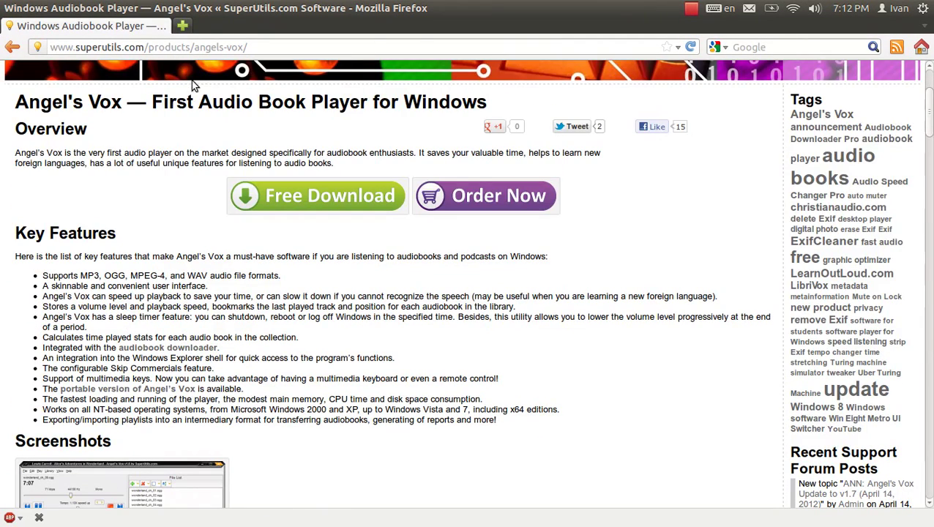
pyautogui.moveTo(153, 102); pyautogui.dragTo(477, 102)
pyautogui.scroll(-1, 325, 234)
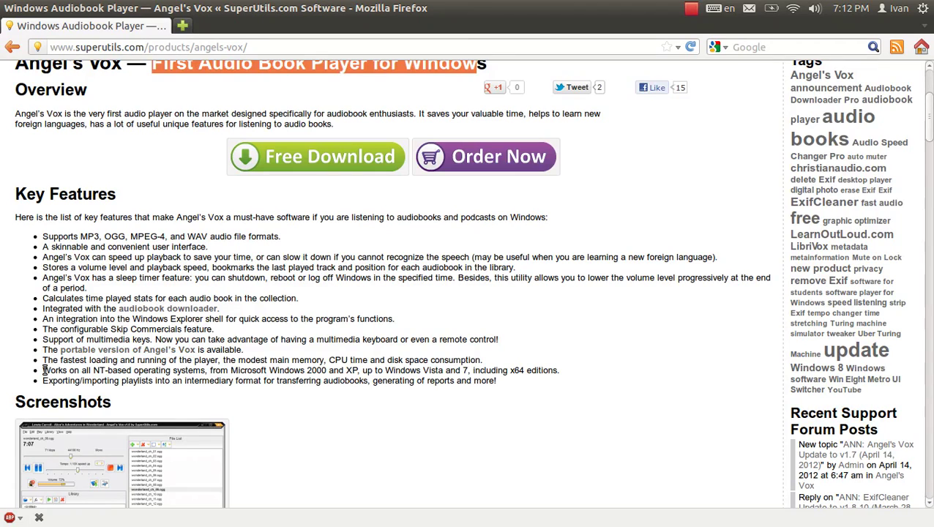
pyautogui.moveTo(44, 370); pyautogui.dragTo(560, 372)
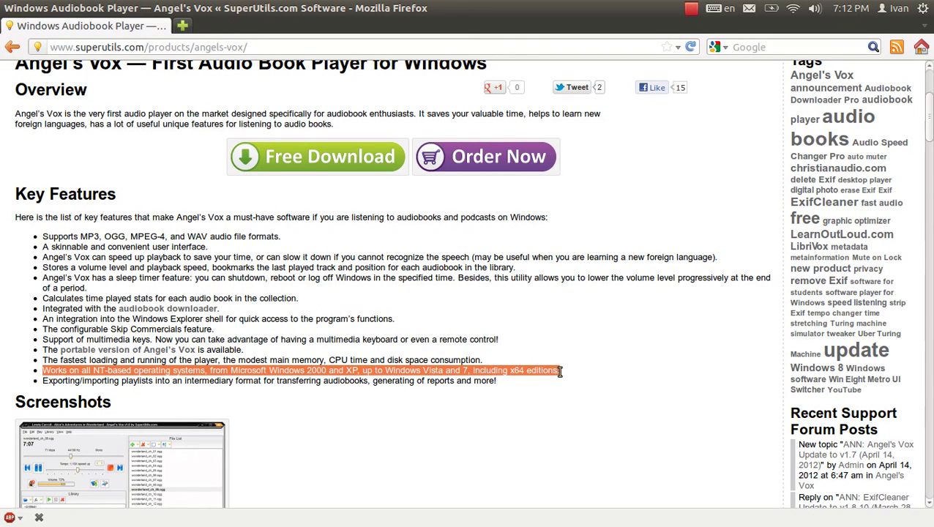
# Download the free angelsvox-setup.exe, save the file, and show it in its containing folder.
pyautogui.click(312, 155)
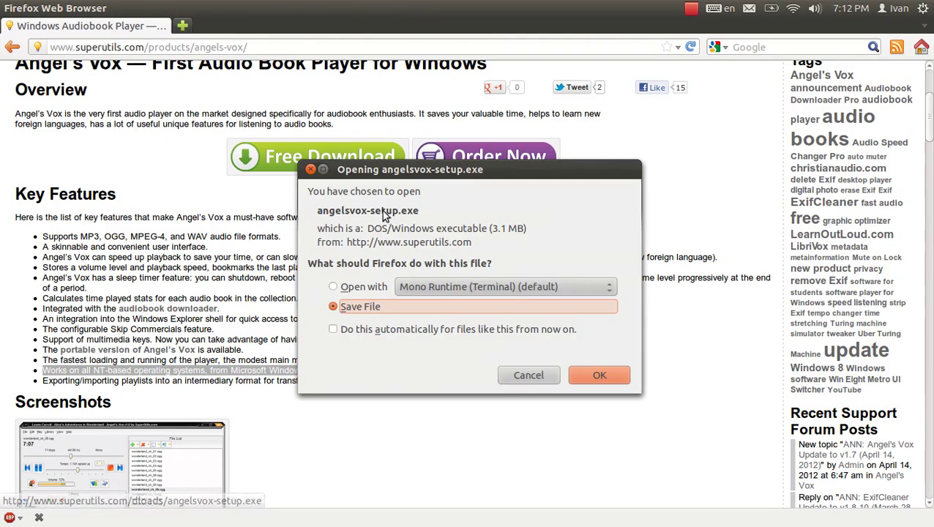
pyautogui.click(596, 375)
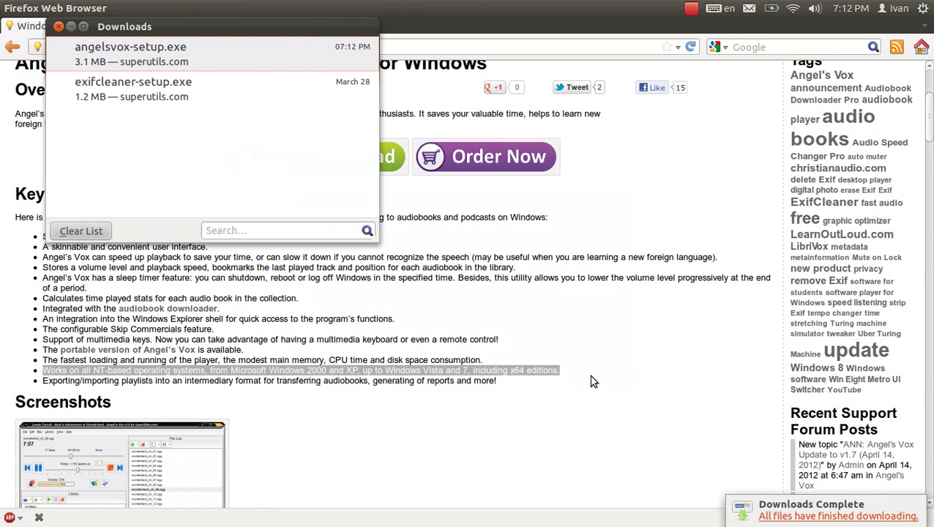
pyautogui.rightClick(165, 58)
pyautogui.click(194, 83)
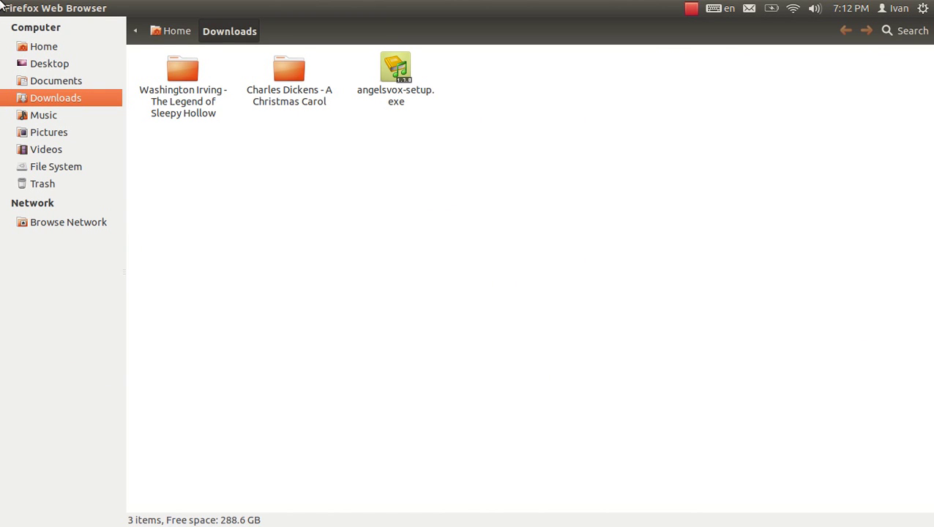
# Search the system's applications for "wine" and launch Uninstall Wine Software.
pyautogui.click(20, 38)
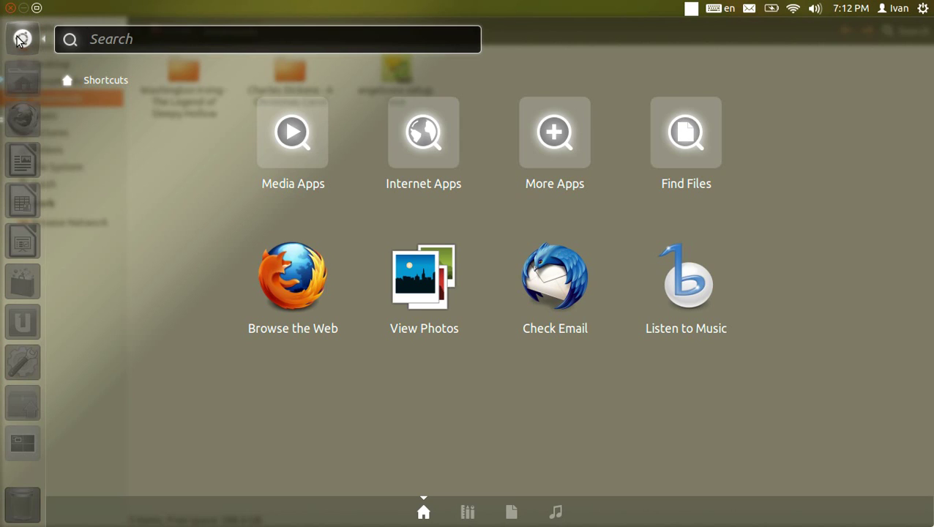
pyautogui.write('wine')
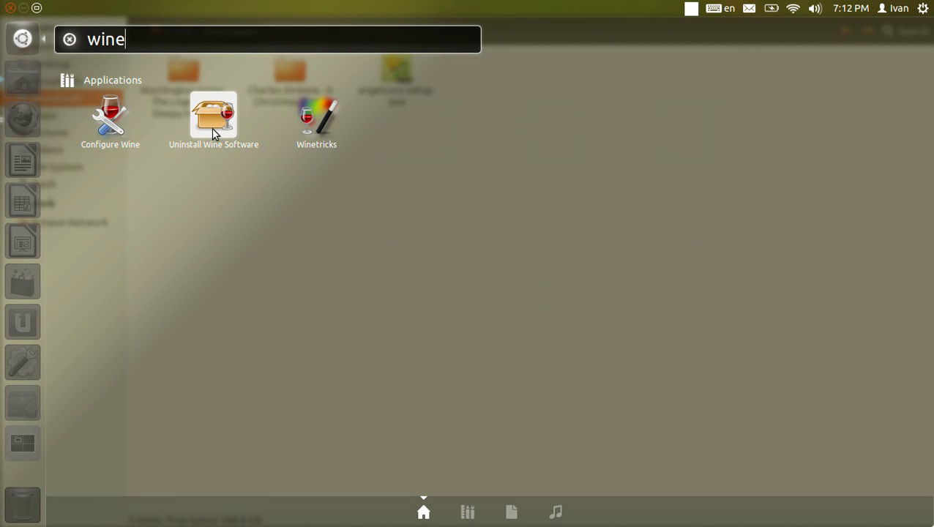
pyautogui.click(213, 129)
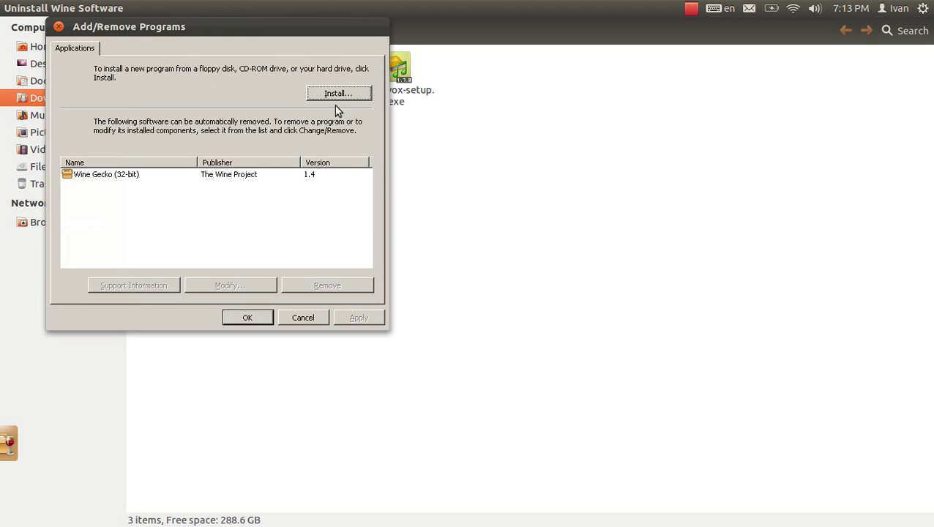
# Start installing a new program and choose angelsvox-setup.exe from the home directory's Downloads folder.
pyautogui.click(334, 97)
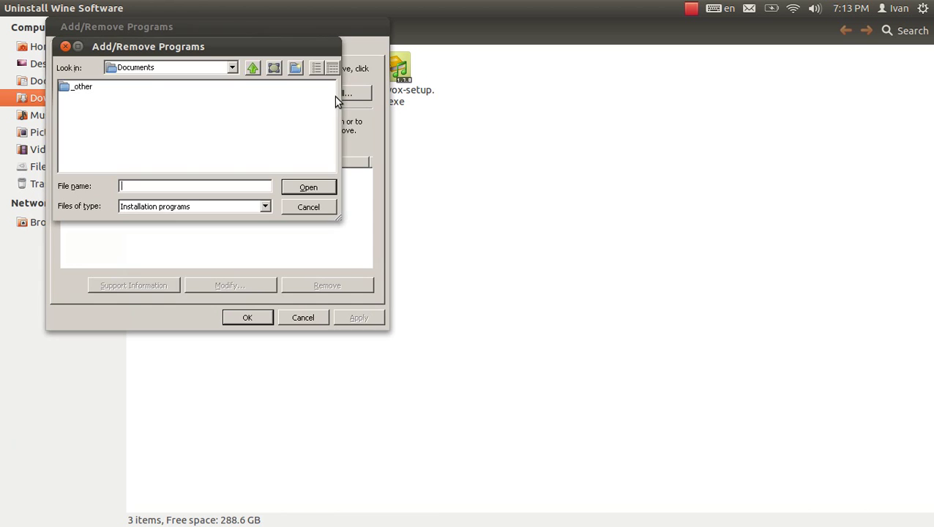
pyautogui.click(167, 76)
pyautogui.click(169, 138)
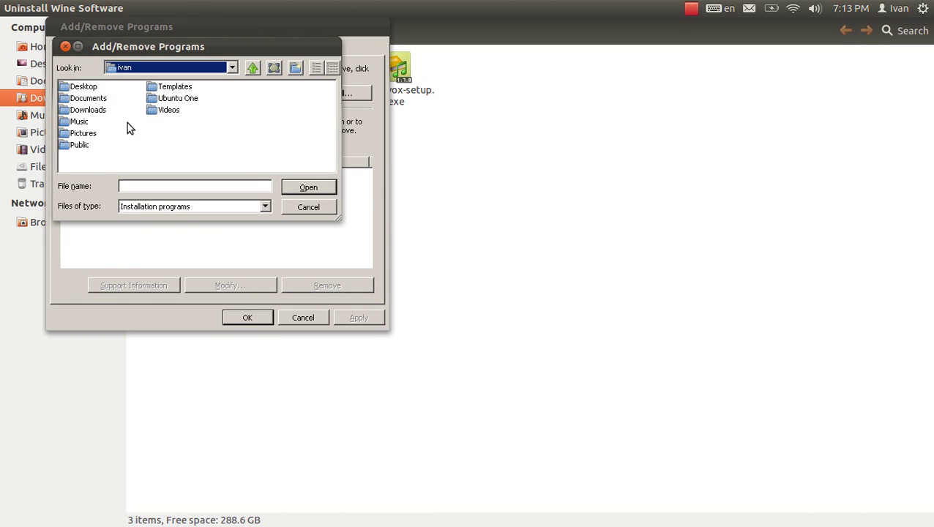
pyautogui.doubleClick(90, 111)
pyautogui.doubleClick(92, 110)
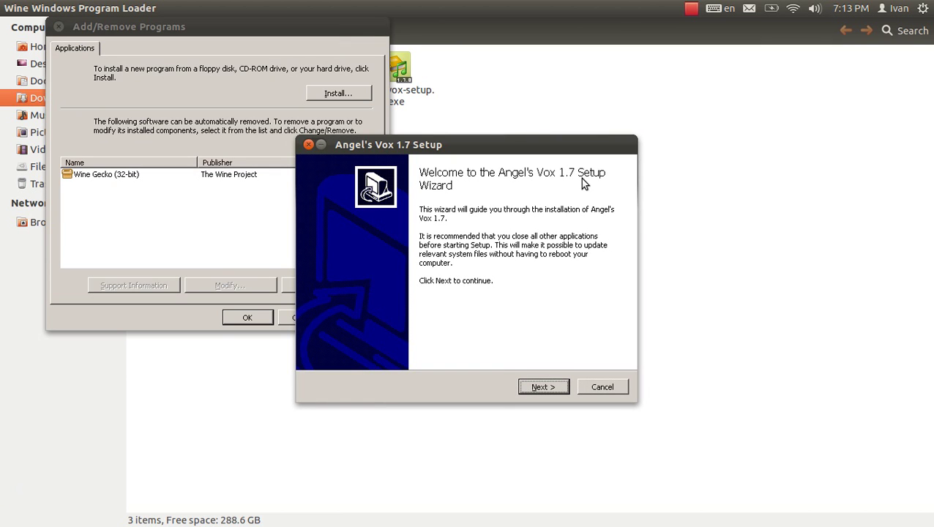
# Accept the license agreement and install Angel's Vox 1.7 using the default destination and Start Menu folders.
pyautogui.click(536, 385)
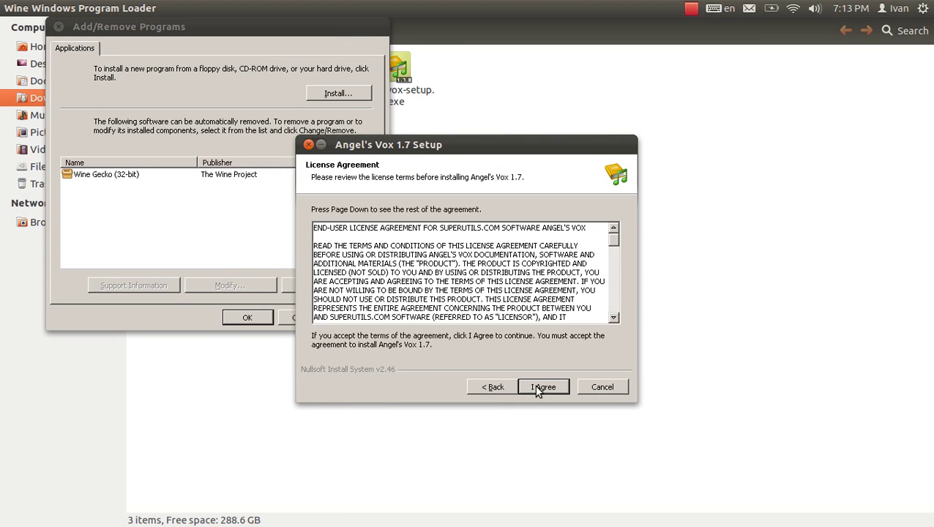
pyautogui.moveTo(615, 241); pyautogui.dragTo(613, 313)
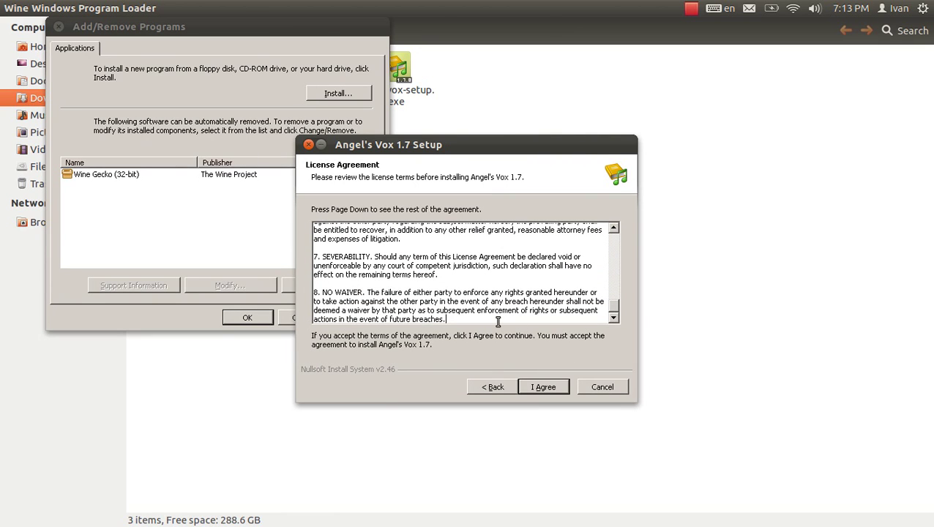
pyautogui.click(538, 390)
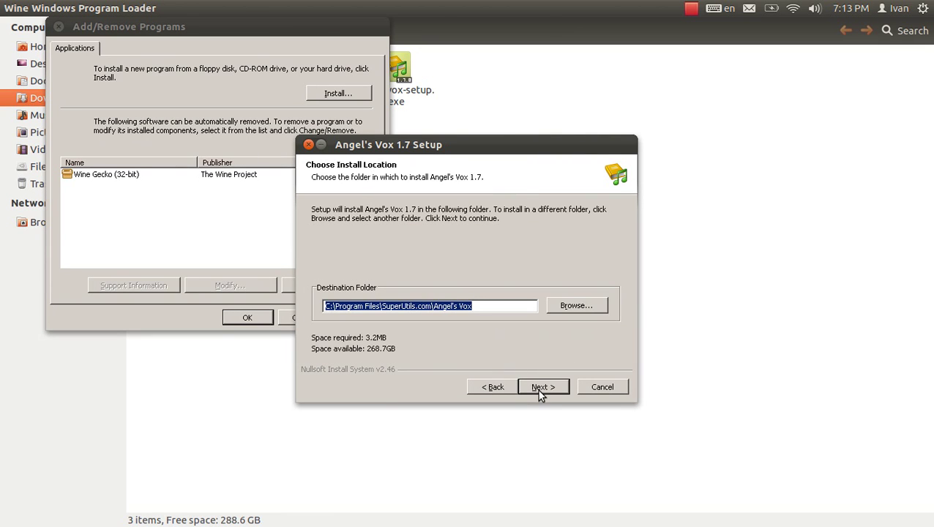
pyautogui.click(539, 388)
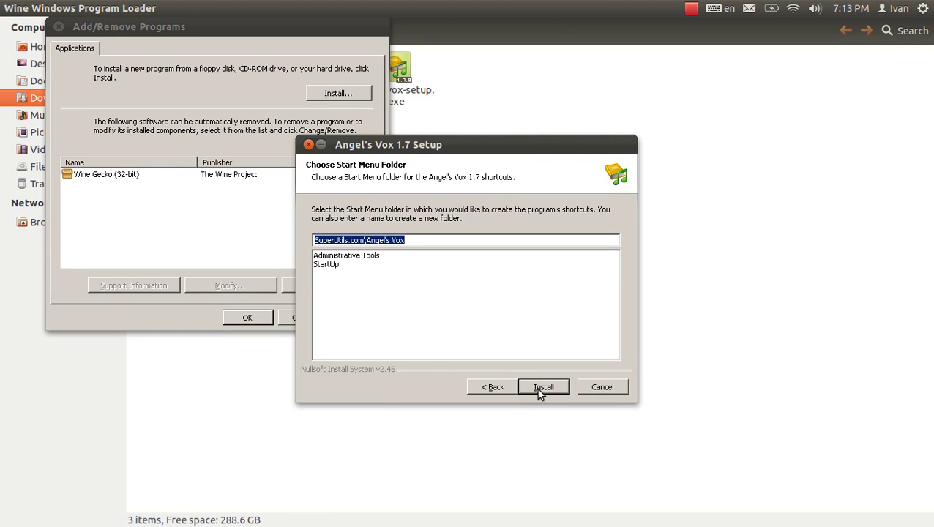
pyautogui.click(538, 390)
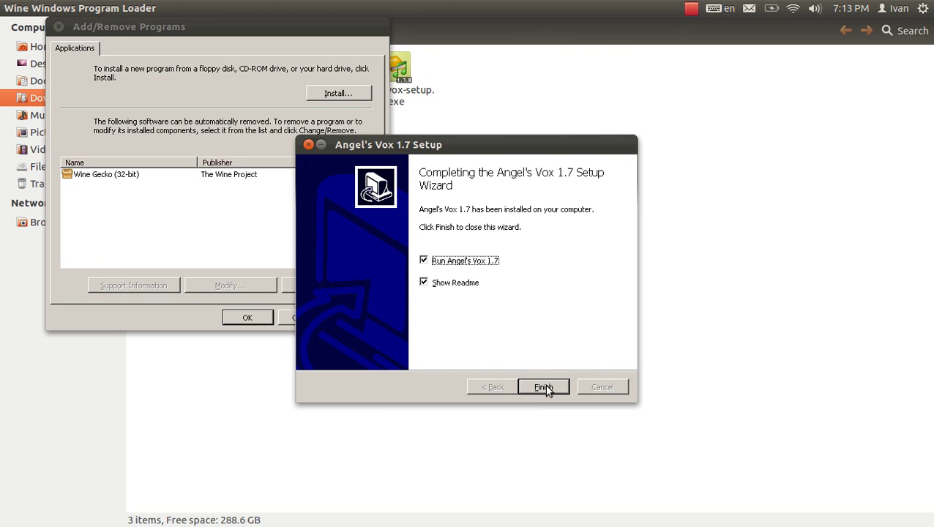
# Finish the setup with Run Angel's Vox 1.7 and Show Readme enabled, close Add/Remove Programs, and accept the player's evaluation terms.
pyautogui.click(545, 387)
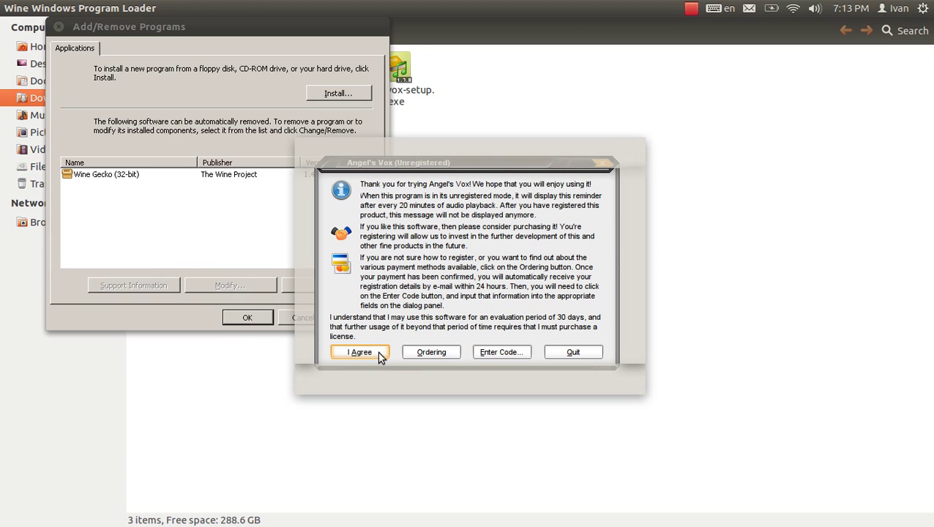
pyautogui.click(245, 317)
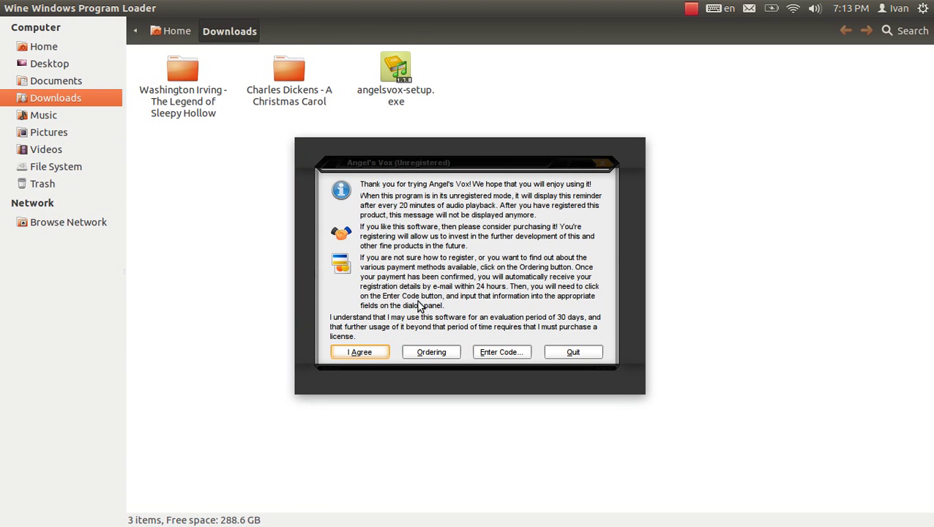
pyautogui.click(377, 352)
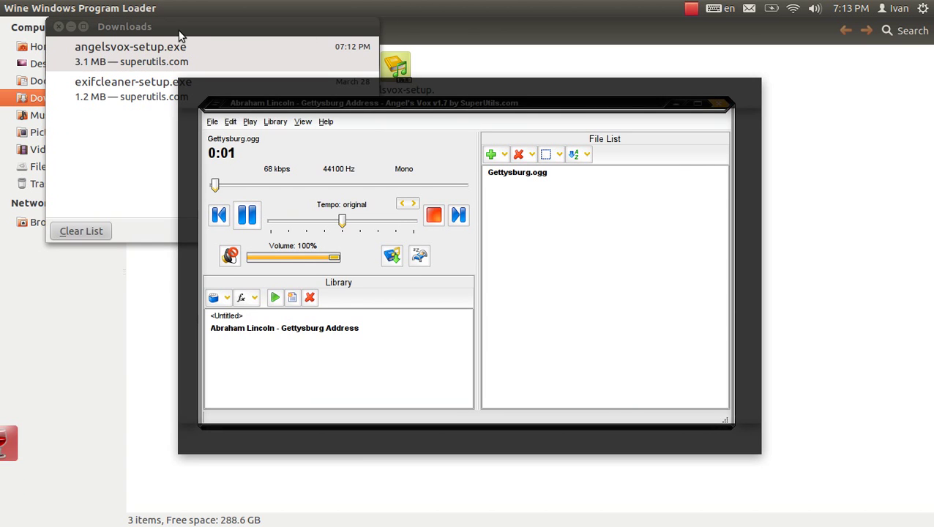
# Clear the browser's download list and close every window except the player, including the Downloads folder and both browser tabs.
pyautogui.click(98, 232)
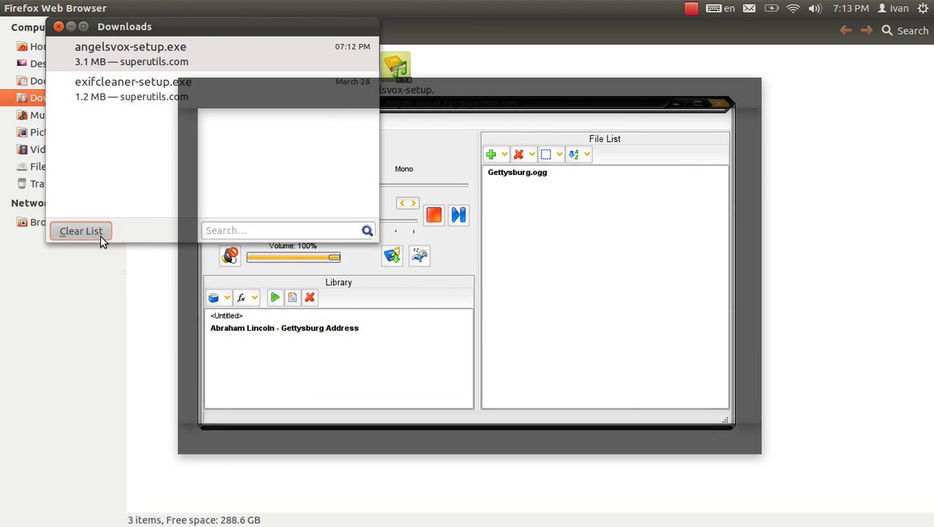
pyautogui.click(60, 27)
pyautogui.click(339, 333)
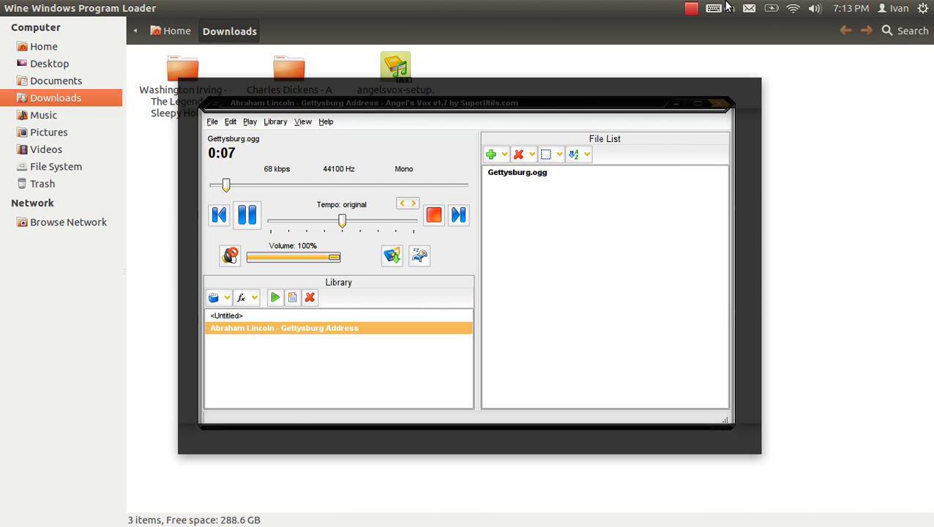
pyautogui.hotkey('alt', 'F4')
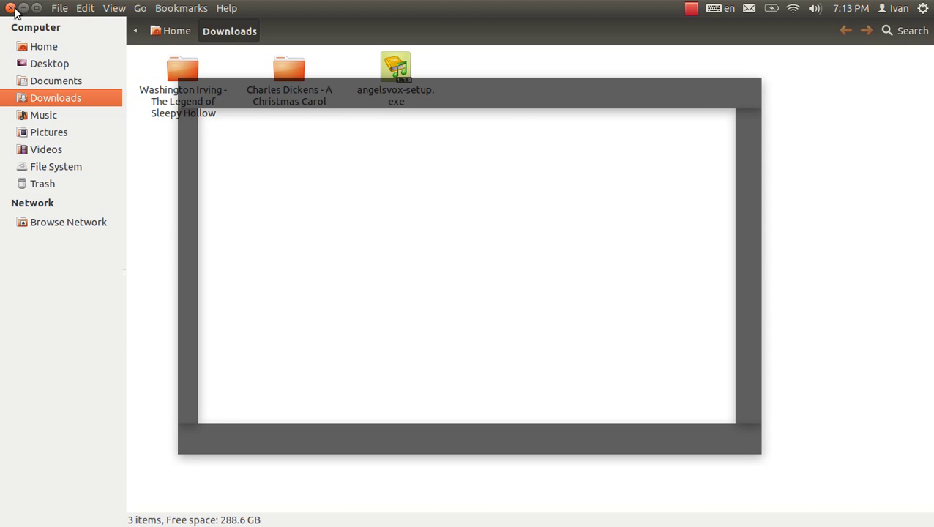
pyautogui.click(11, 9)
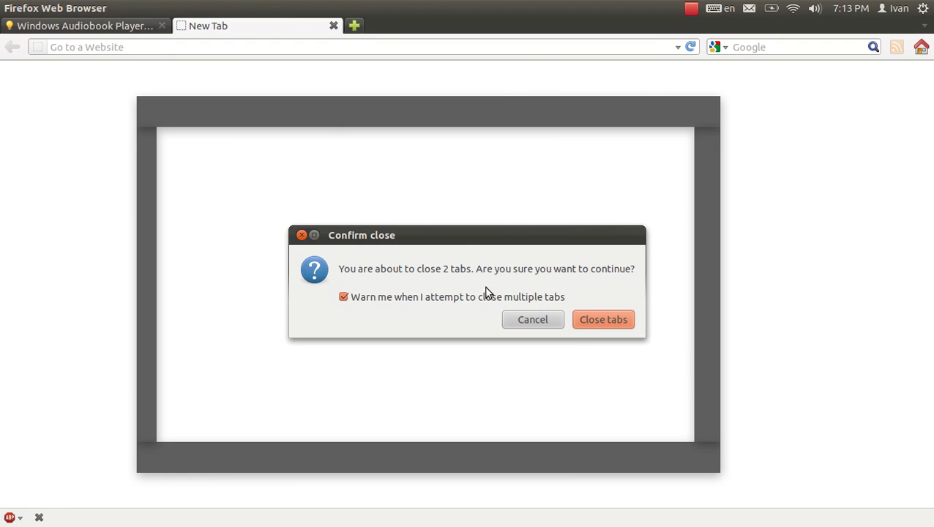
pyautogui.click(628, 324)
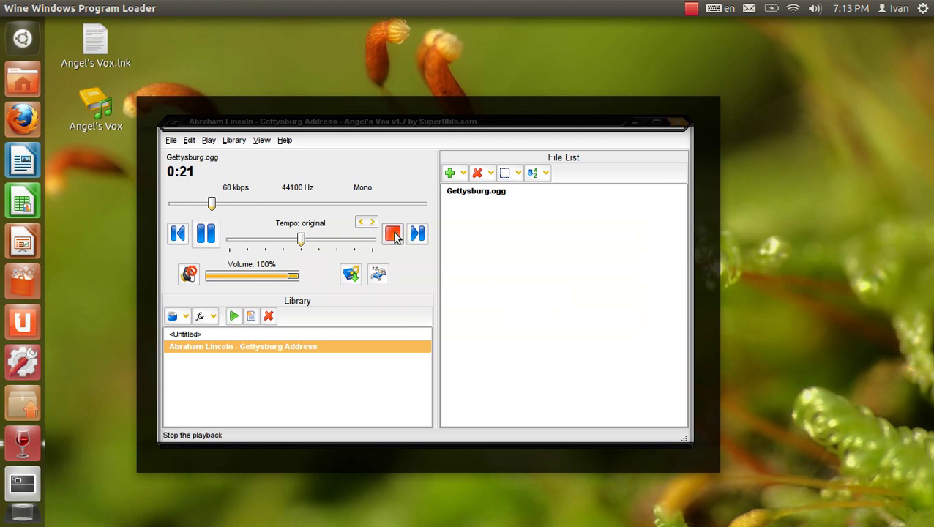
# Look through the player's file, edit and library commands and its Settings, closing the settings without changes.
pyautogui.click(171, 140)
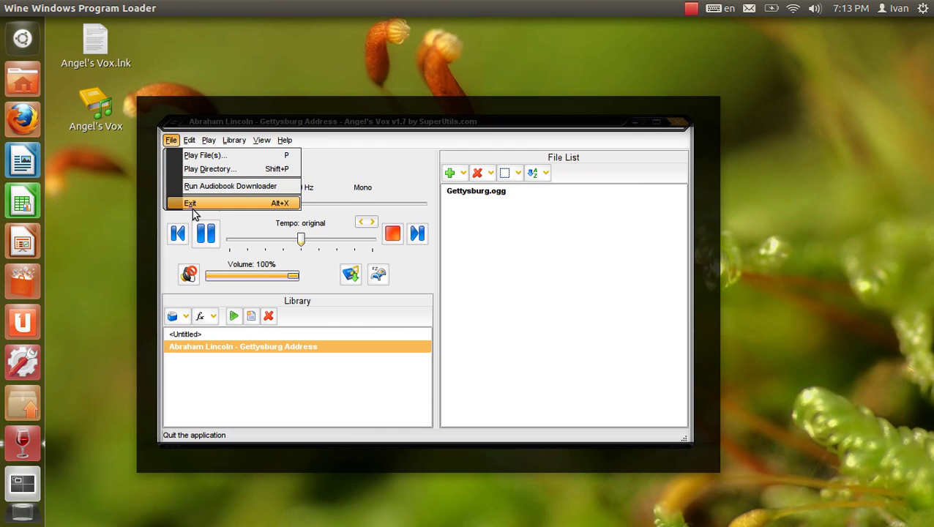
pyautogui.moveTo(193, 141)
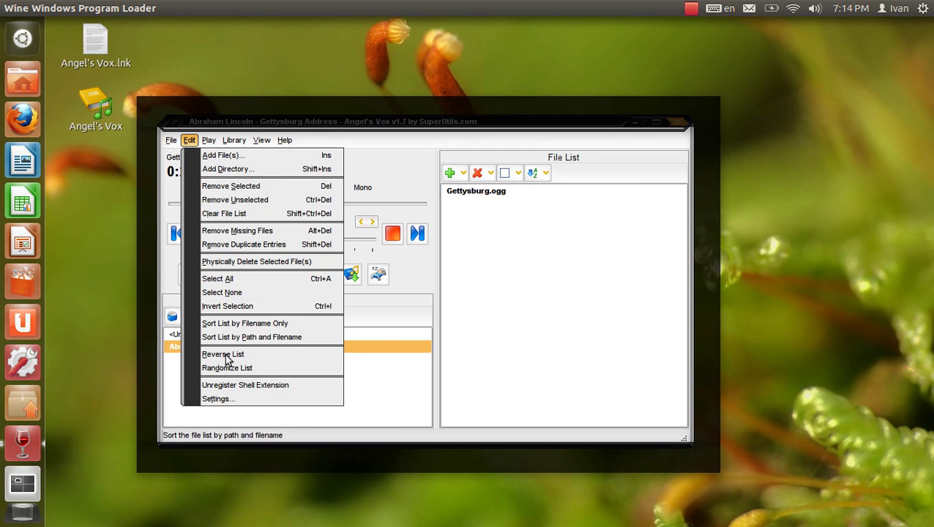
pyautogui.moveTo(221, 141)
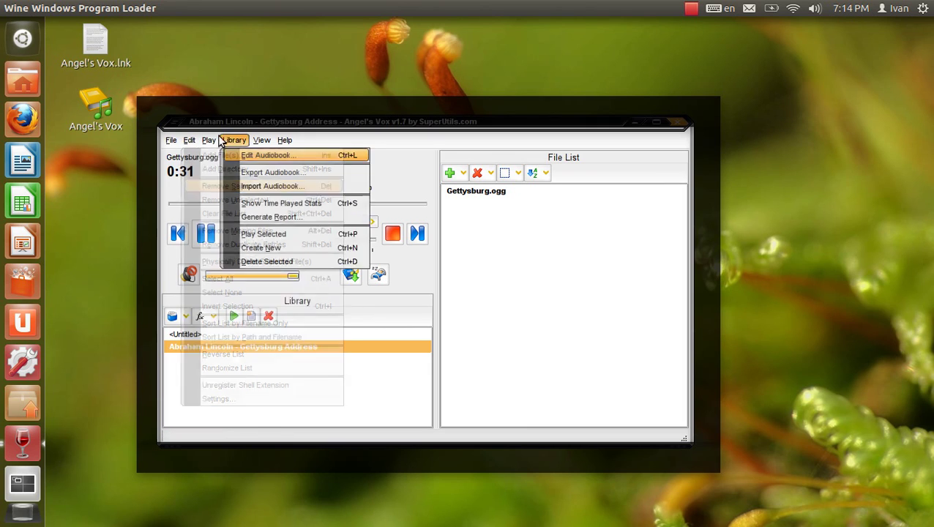
pyautogui.click(218, 400)
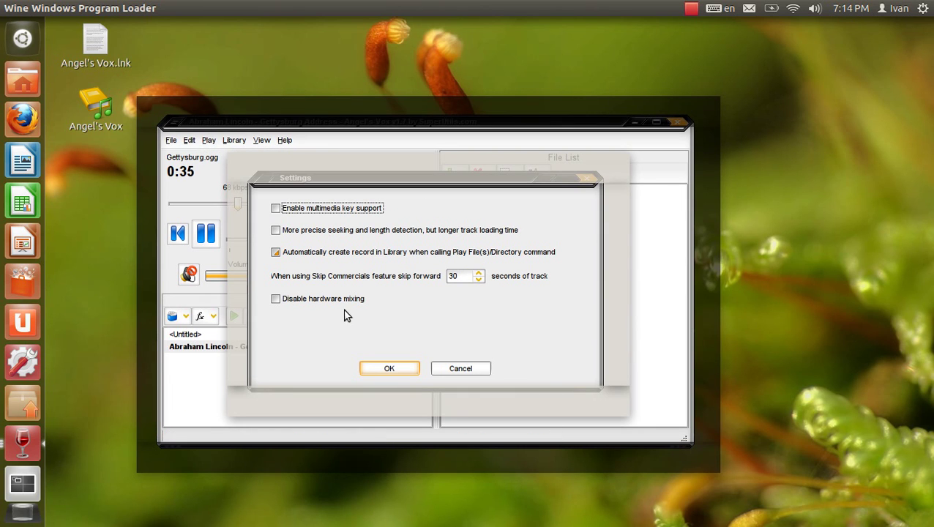
pyautogui.click(461, 368)
# Apply the Charm skin to the player and shift its window slightly upward.
pyautogui.click(220, 140)
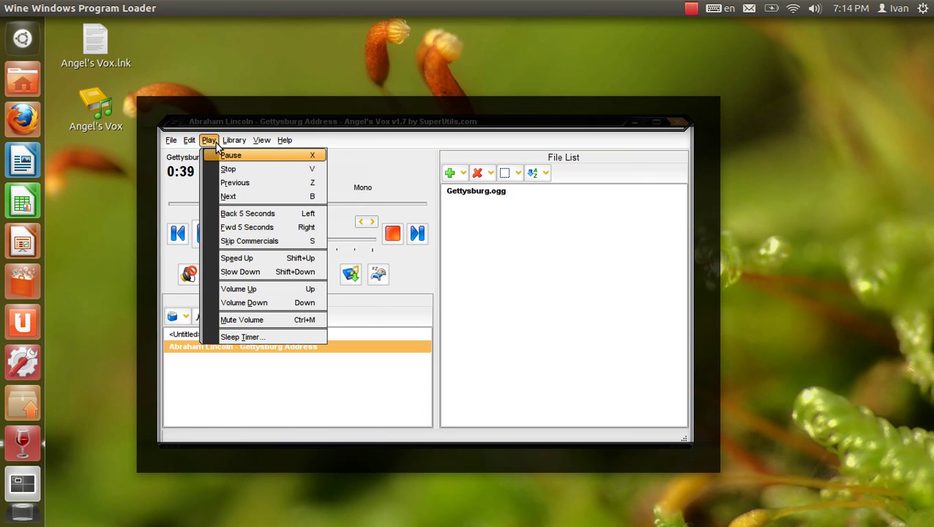
pyautogui.moveTo(243, 142)
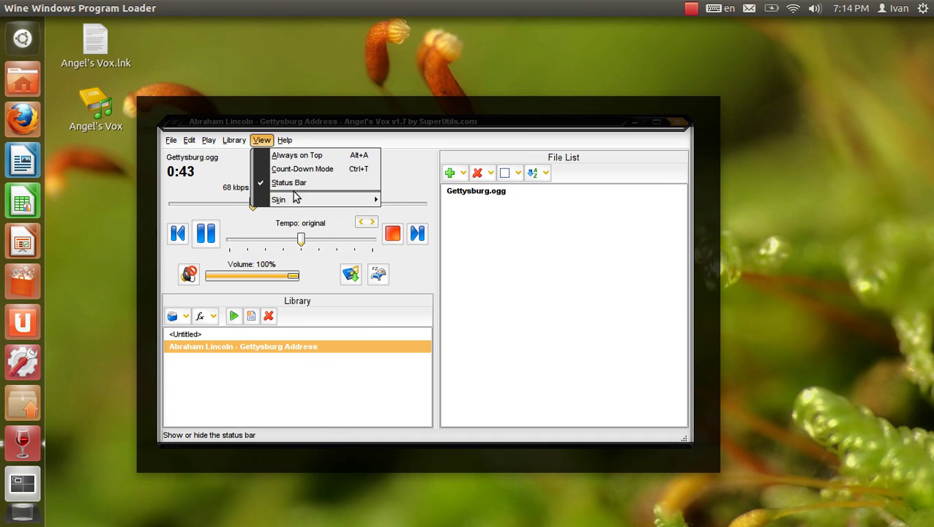
pyautogui.moveTo(295, 200)
pyautogui.click(452, 214)
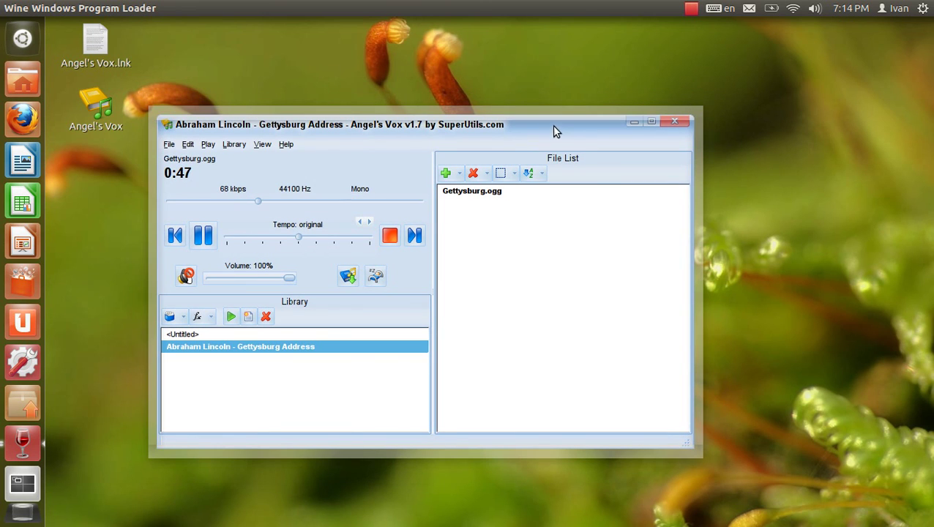
pyautogui.moveTo(552, 126); pyautogui.dragTo(547, 111)
# Try the Blue Brilliant, Snow Leopard and Mercury skins on the player, one after another.
pyautogui.click(259, 129)
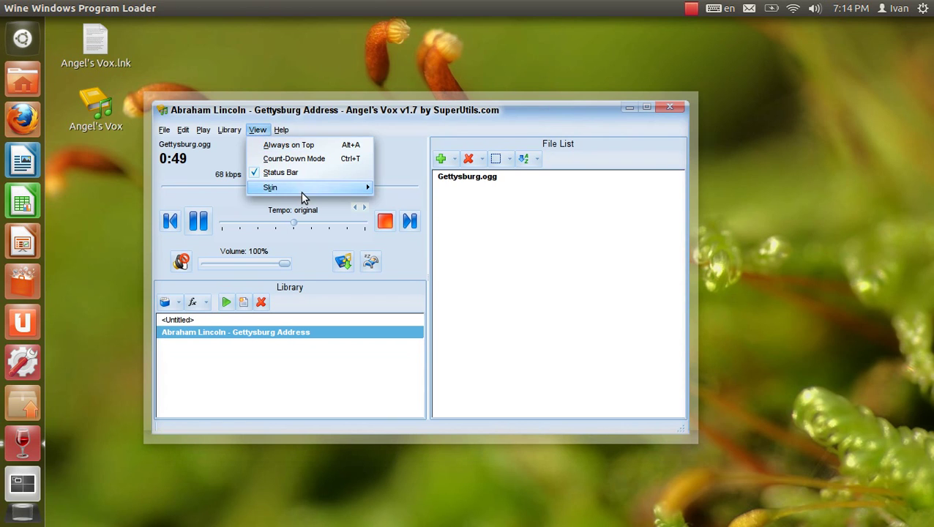
pyautogui.moveTo(300, 191)
pyautogui.click(438, 215)
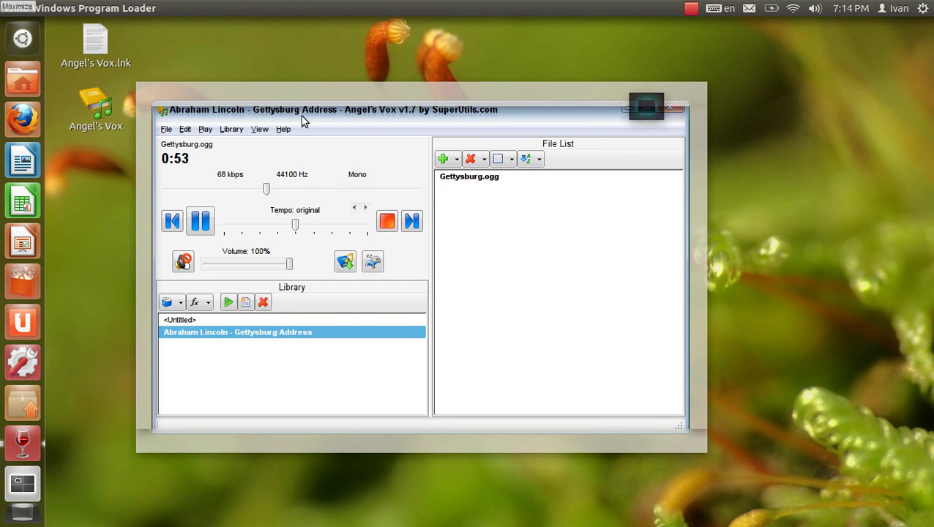
pyautogui.click(259, 130)
pyautogui.moveTo(286, 190)
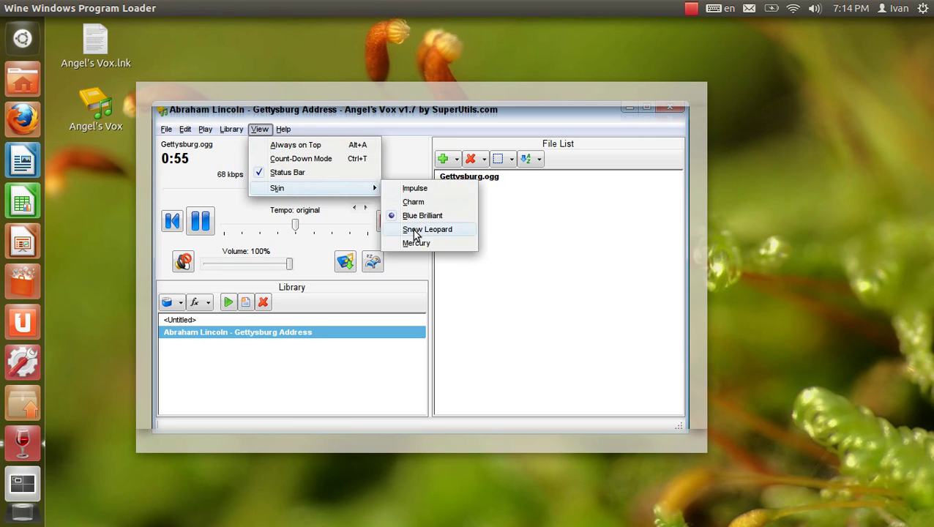
pyautogui.click(410, 229)
pyautogui.click(257, 125)
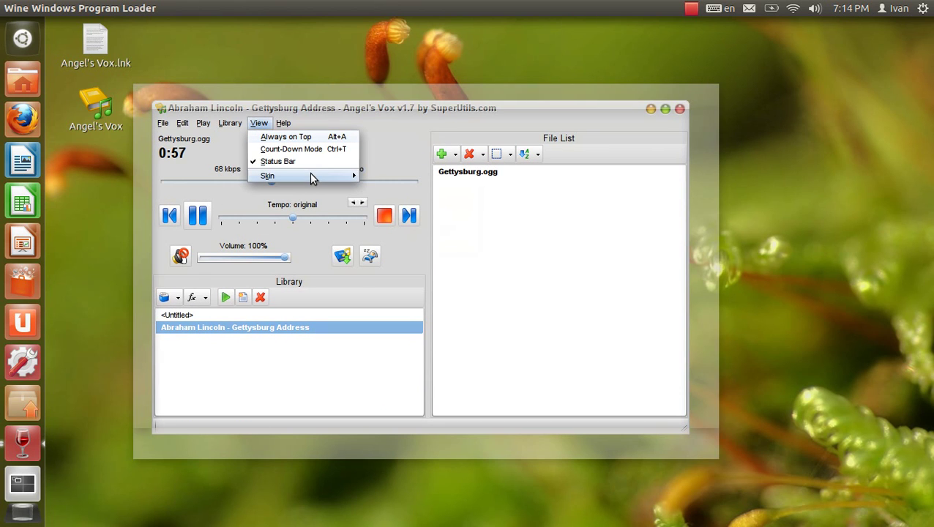
pyautogui.moveTo(309, 174)
pyautogui.click(386, 226)
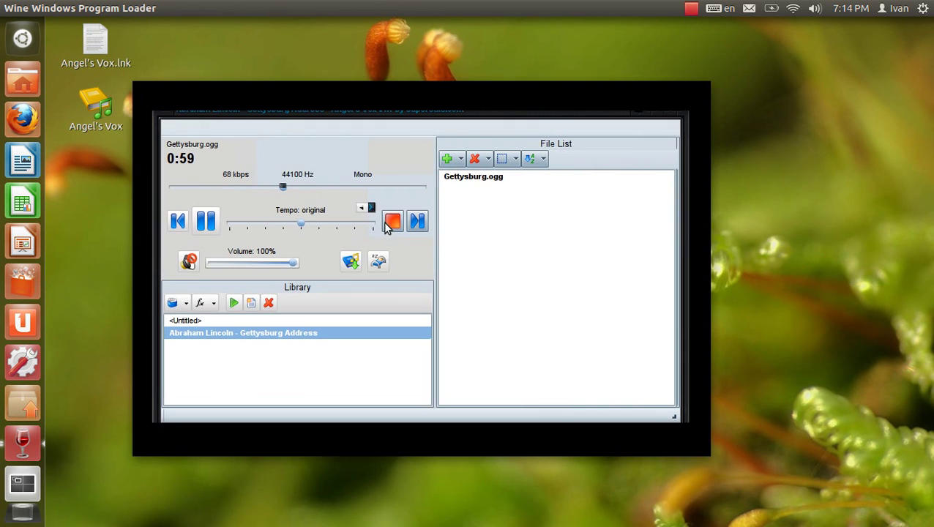
# Switch the player back to the Charm skin, and move its window higher and enlarge it.
pyautogui.click(254, 127)
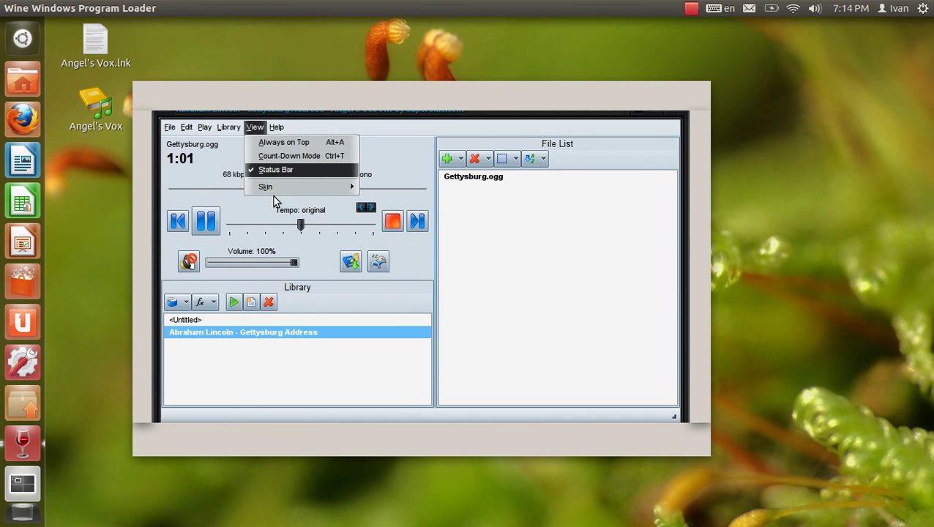
pyautogui.moveTo(308, 186)
pyautogui.click(384, 200)
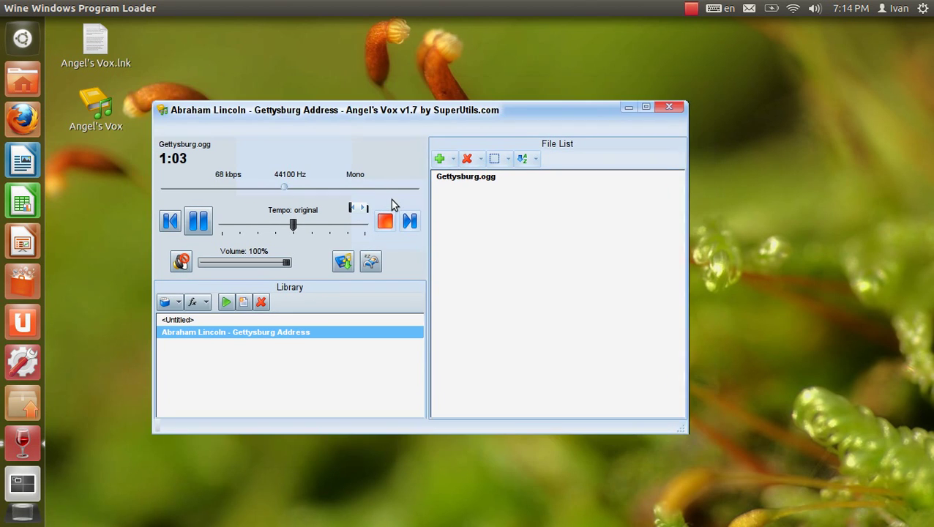
pyautogui.moveTo(234, 109); pyautogui.dragTo(236, 83)
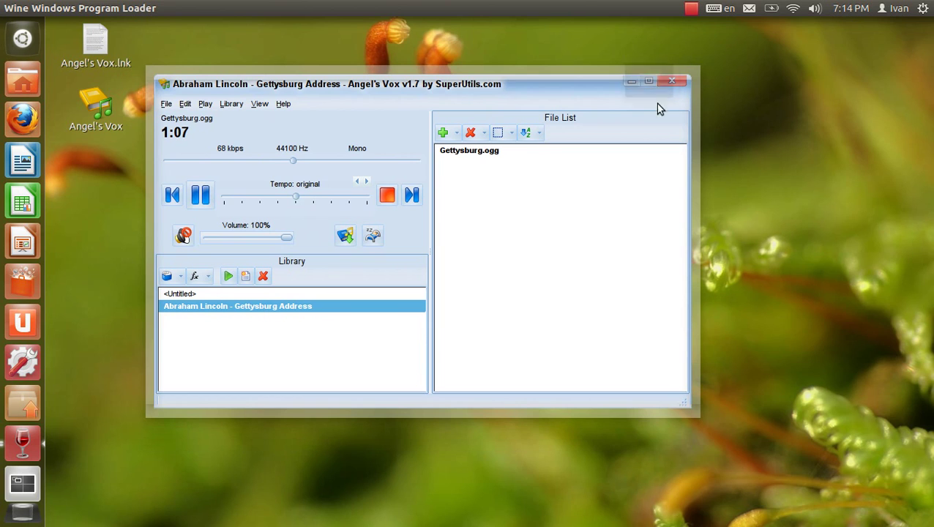
pyautogui.moveTo(689, 409); pyautogui.dragTo(842, 477)
# Start choosing a directory to play and expand the Z: drive down to its home folder.
pyautogui.click(167, 104)
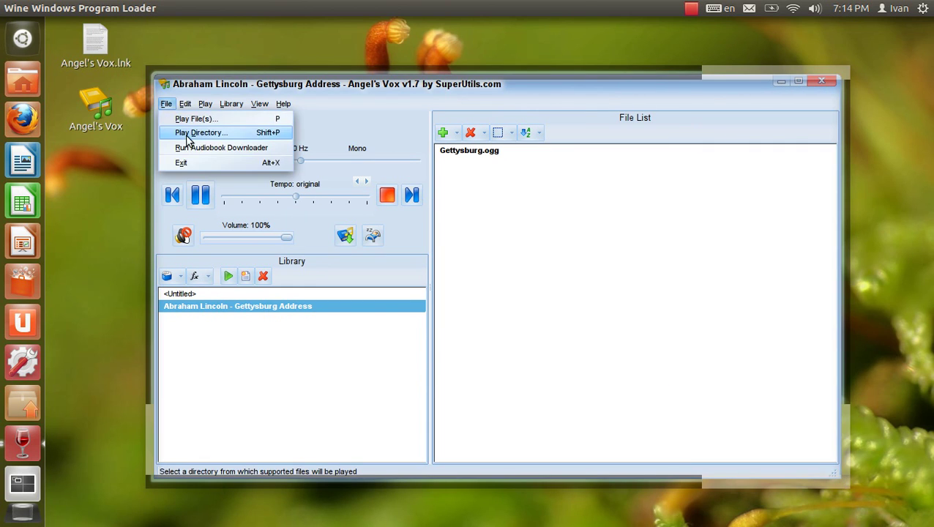
pyautogui.click(188, 129)
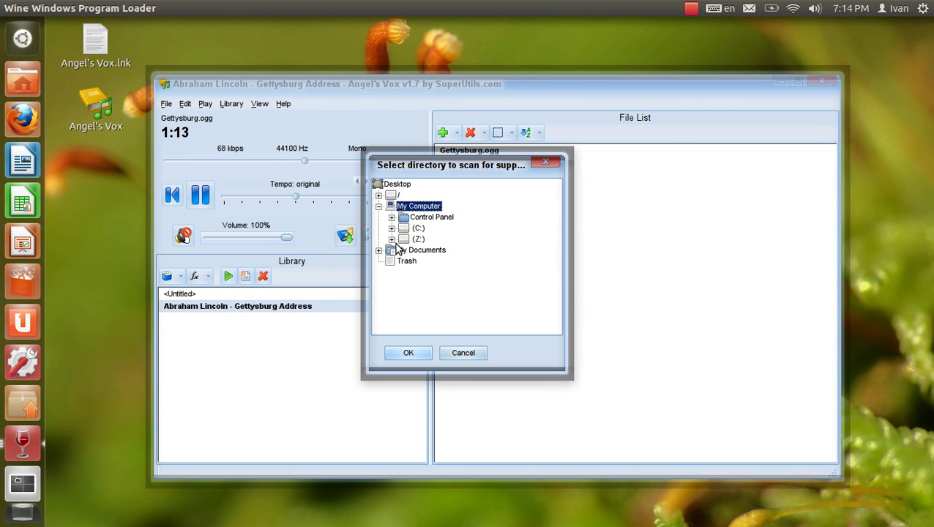
pyautogui.click(391, 240)
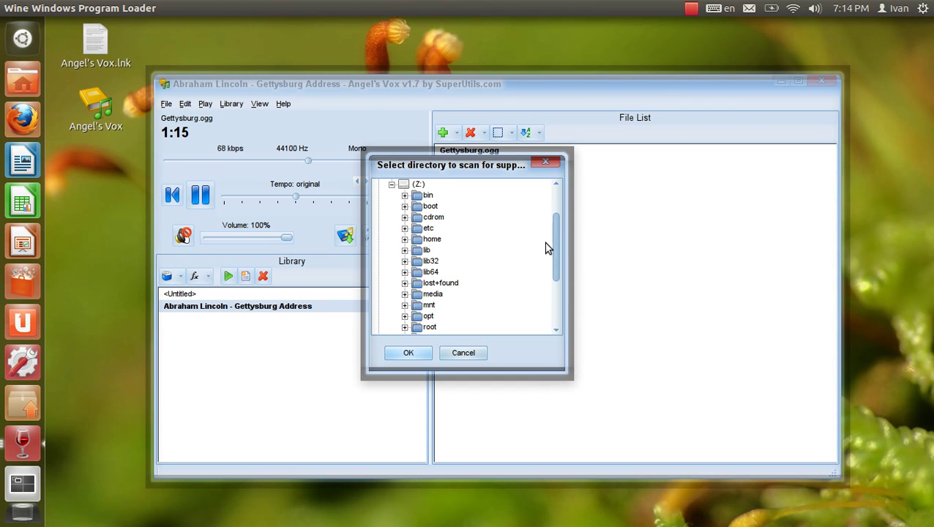
pyautogui.moveTo(557, 243); pyautogui.dragTo(558, 282)
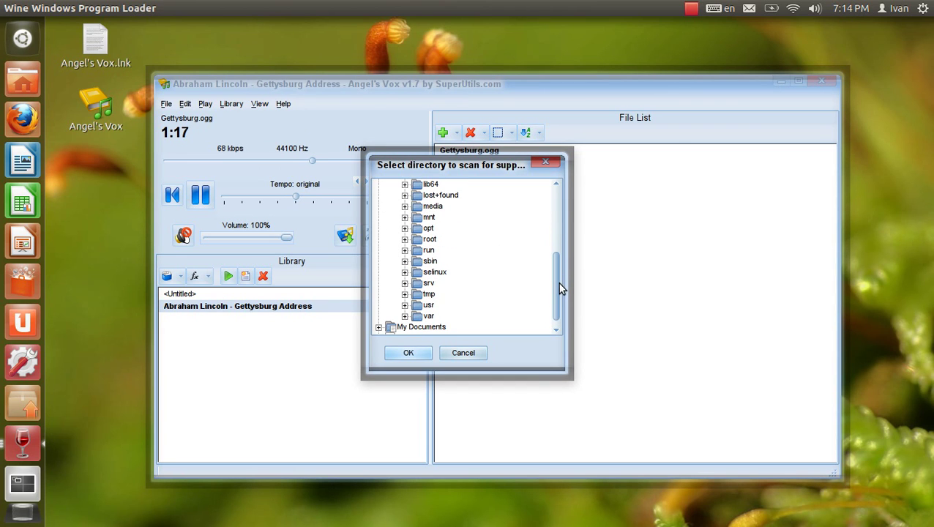
pyautogui.click(405, 305)
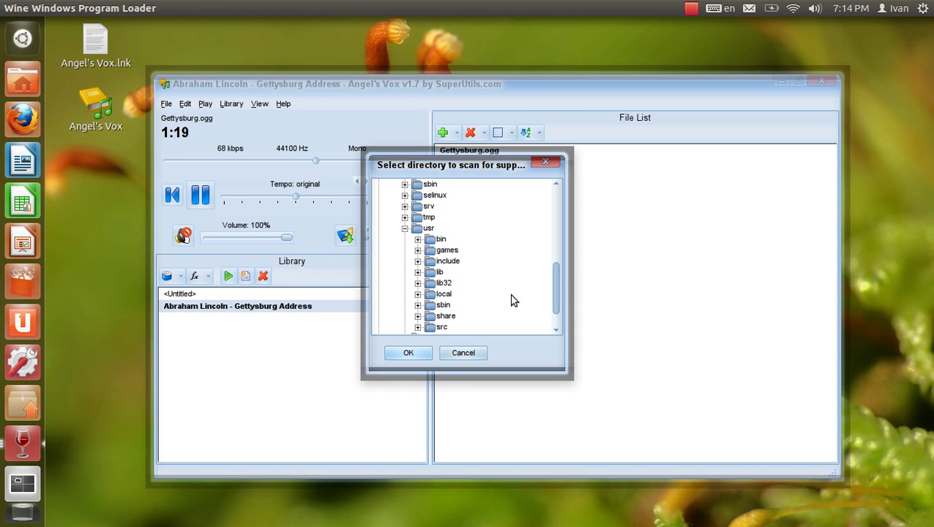
pyautogui.moveTo(557, 301); pyautogui.dragTo(555, 254)
pyautogui.click(405, 228)
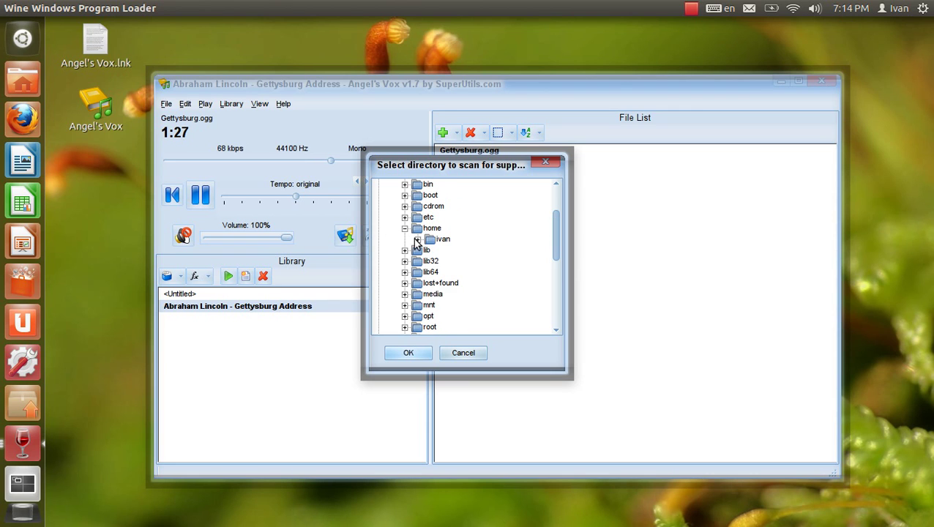
# Play the Charles Dickens - A Christmas Carol folder from the Downloads folder in the user's home directory.
pyautogui.click(416, 241)
pyautogui.scroll(-3, 452, 251)
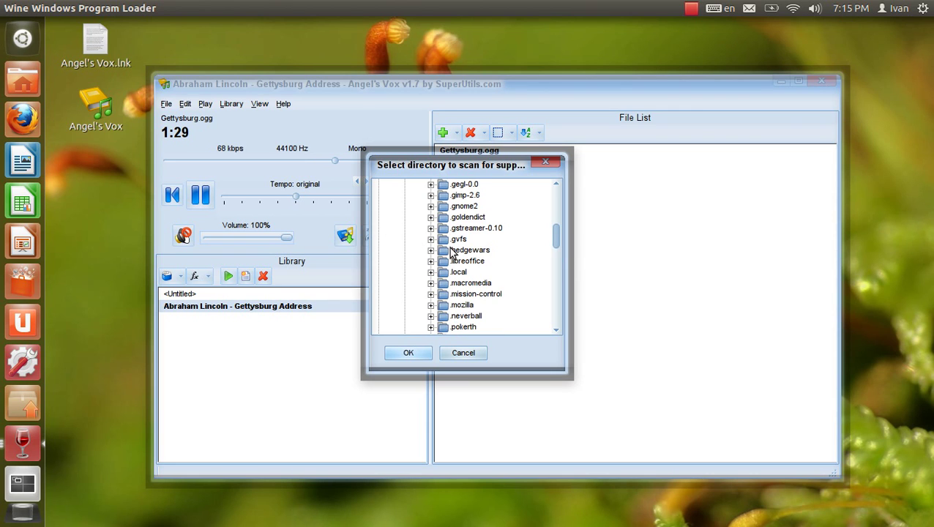
pyautogui.scroll(-6, 453, 256)
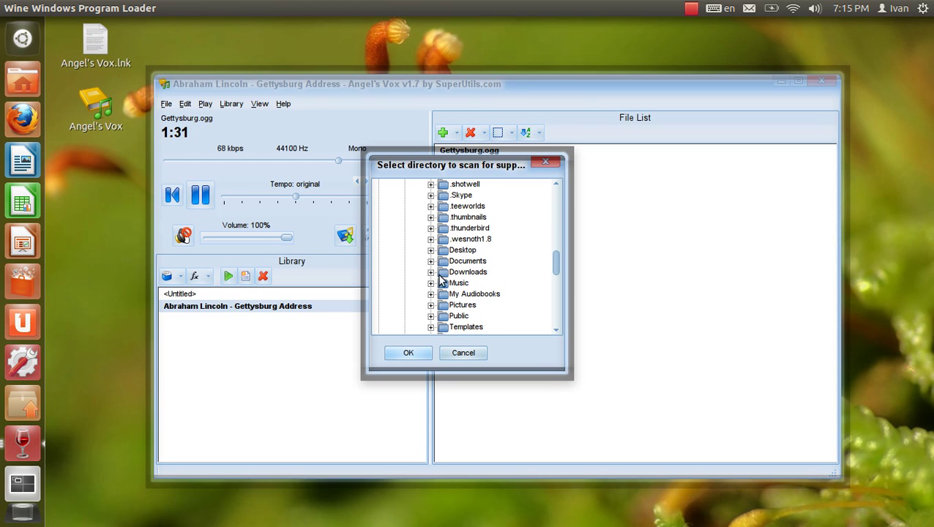
pyautogui.click(431, 272)
pyautogui.click(481, 284)
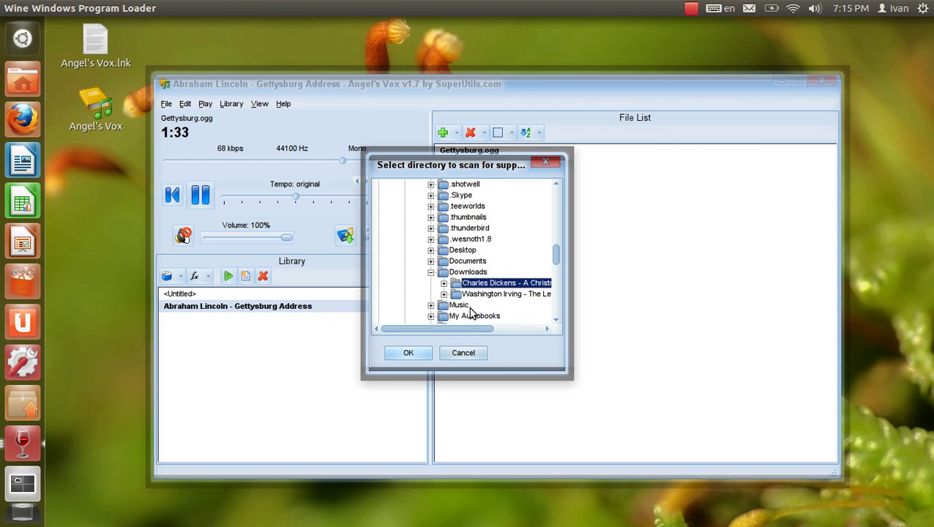
pyautogui.click(424, 353)
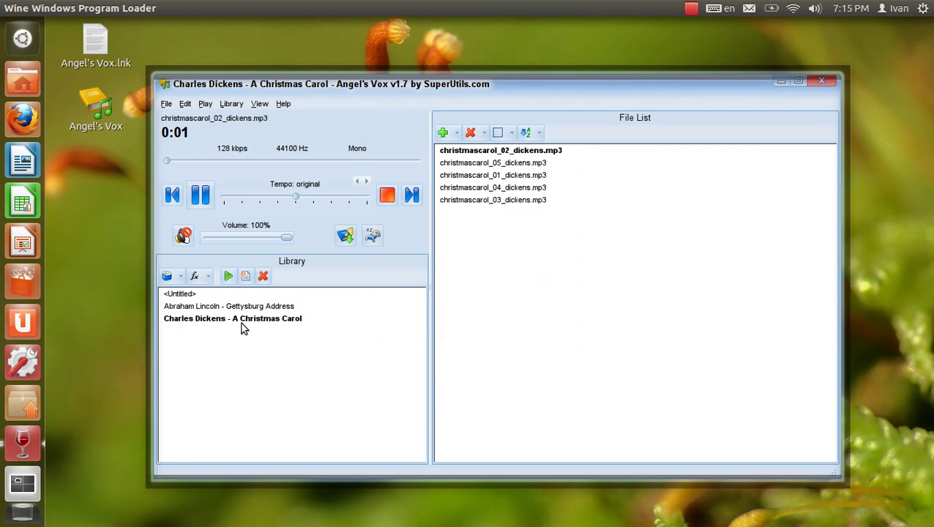
# Sort the file list by path and filename and start playback from christmascarol_01_dickens.mp3.
pyautogui.click(534, 138)
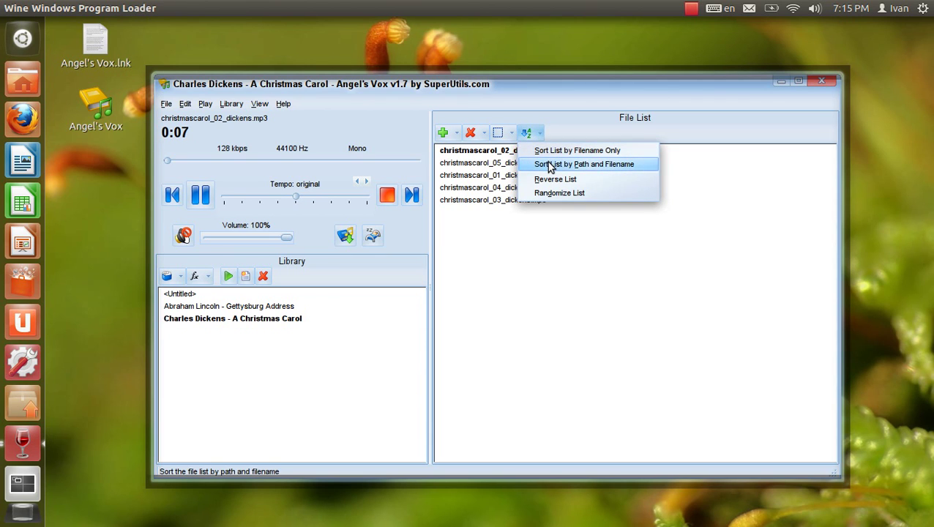
pyautogui.click(549, 166)
pyautogui.click(532, 152)
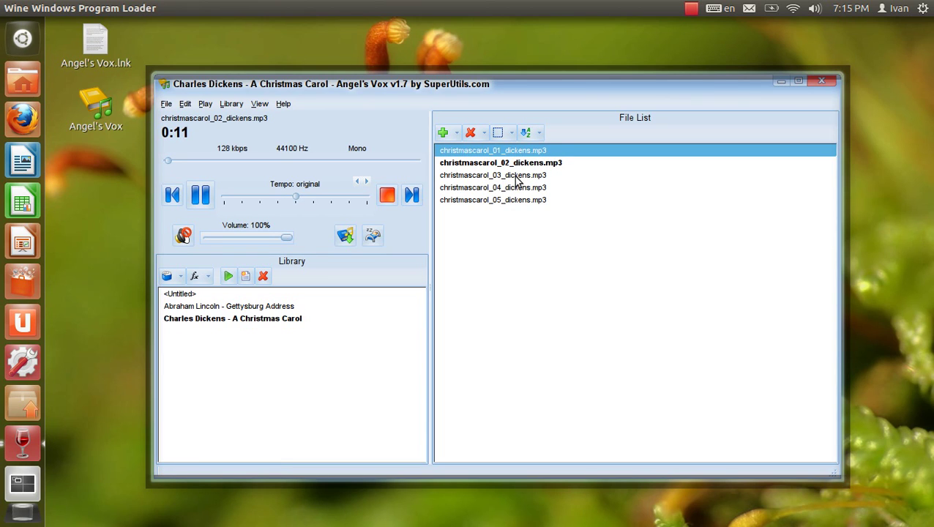
pyautogui.click(171, 198)
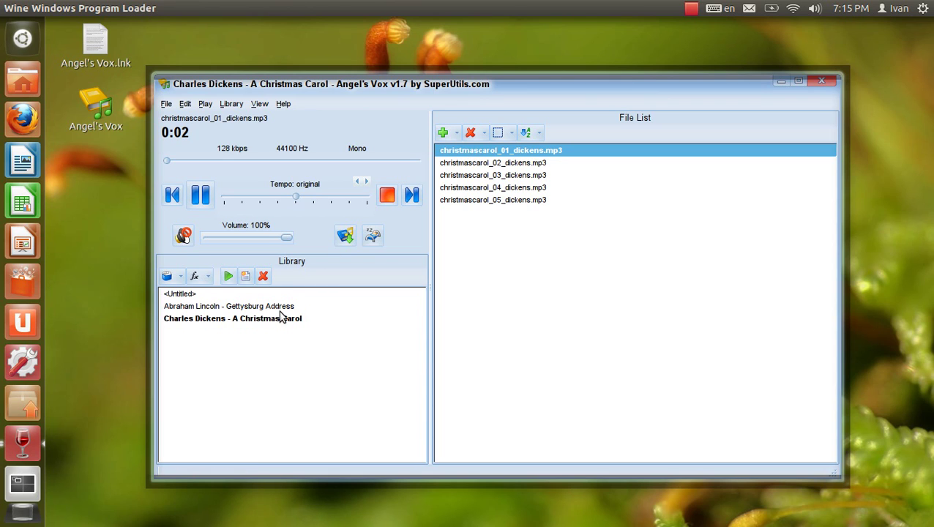
pyautogui.moveTo(491, 163); pyautogui.dragTo(487, 163)
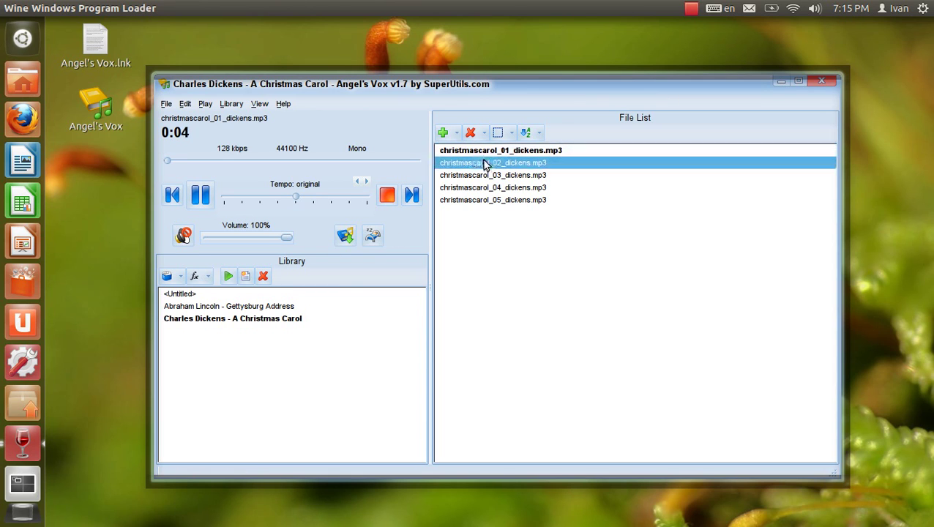
# Set the audiobook's tempo to 1.20X speed up and its pitch to -1.0 semitones.
pyautogui.moveTo(298, 195); pyautogui.dragTo(312, 202)
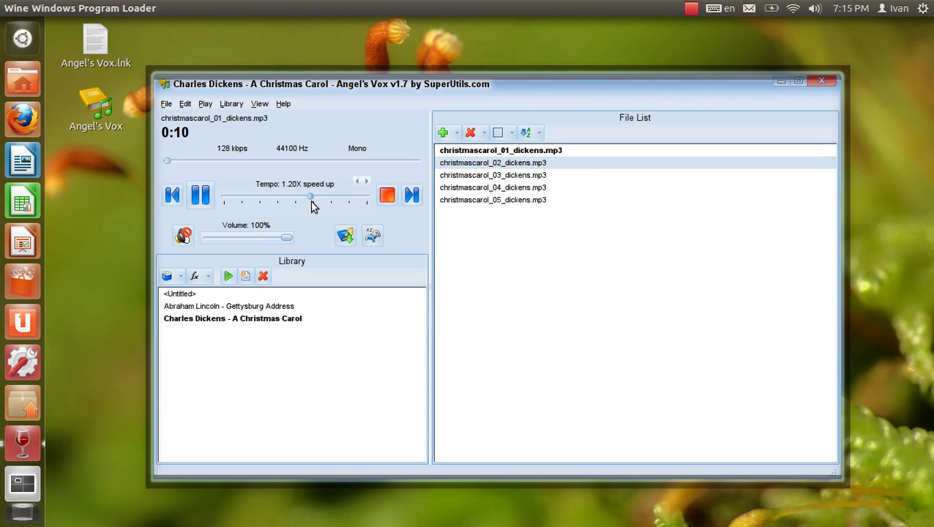
pyautogui.click(364, 182)
pyautogui.scroll(1, 303, 197)
pyautogui.moveTo(304, 197); pyautogui.dragTo(290, 198)
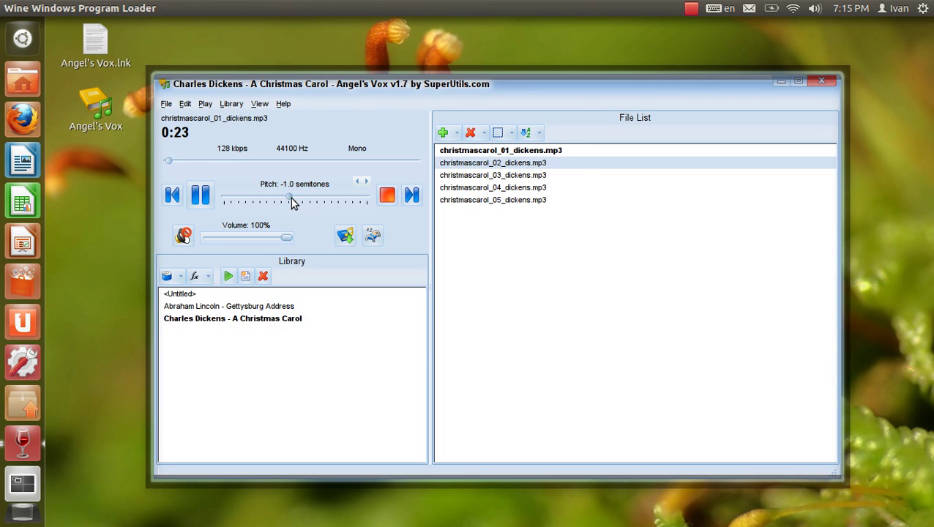
# Play Abraham Lincoln - Gettysburg Address from the library and seek back to about 0:54.
pyautogui.doubleClick(270, 307)
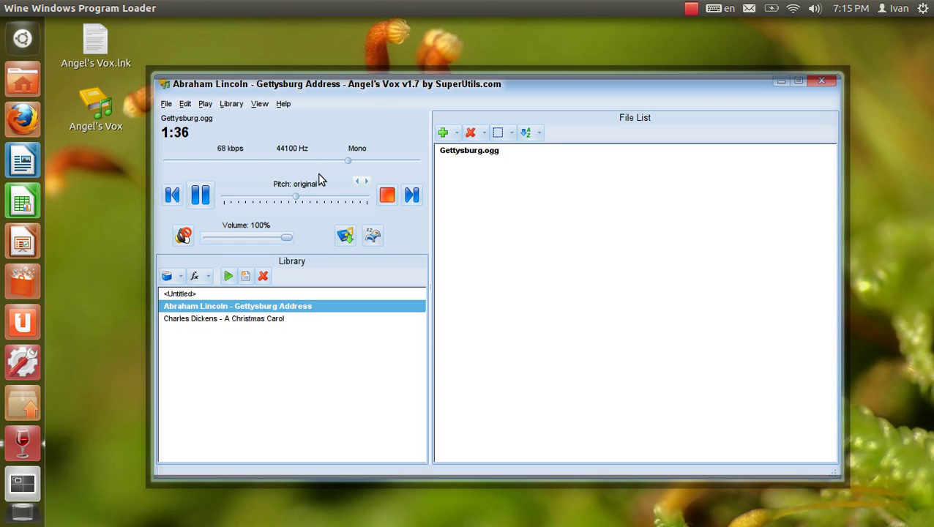
pyautogui.moveTo(350, 161); pyautogui.dragTo(266, 167)
# Show the Time Played Stats for the audiobook and place their window over the file list.
pyautogui.click(202, 284)
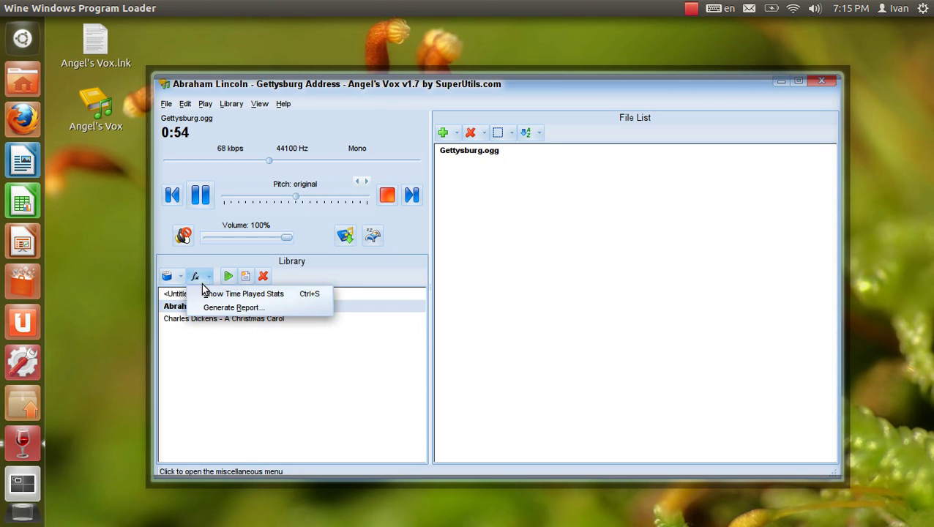
pyautogui.click(208, 293)
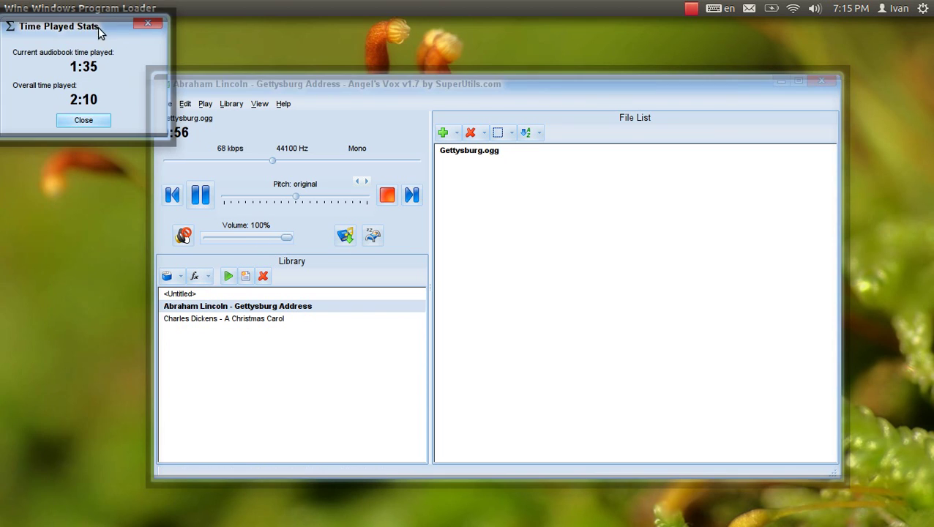
pyautogui.moveTo(98, 27); pyautogui.dragTo(549, 223)
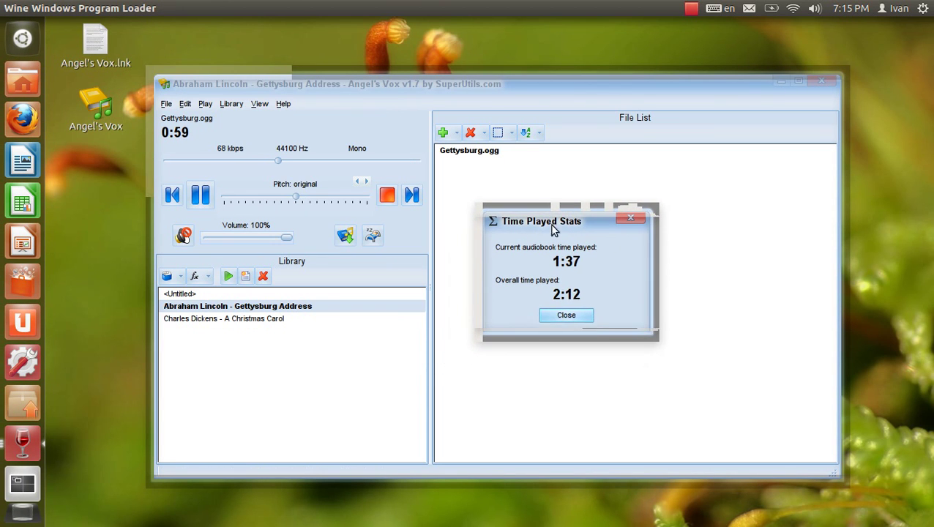
# Close the Time Played Stats window and play Charles Dickens - A Christmas Carol from the library.
pyautogui.click(561, 321)
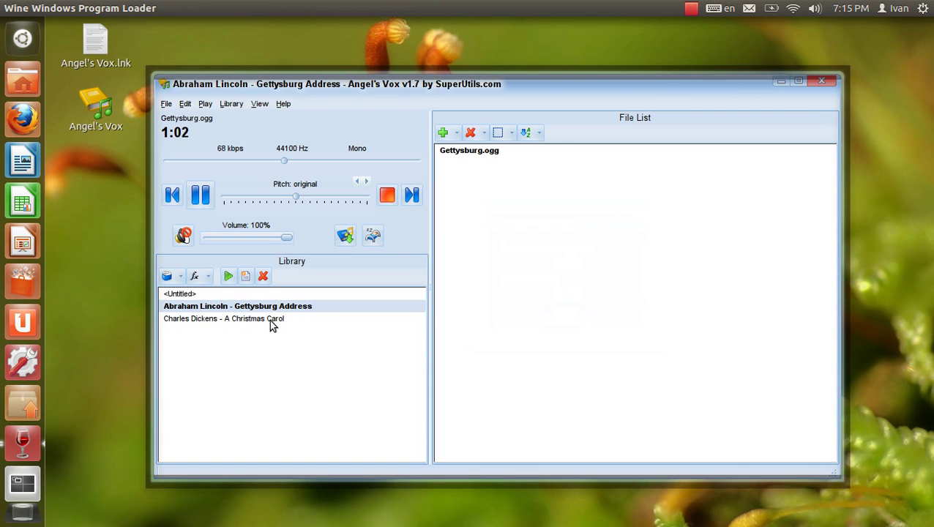
pyautogui.click(269, 320)
# Play the Washington Irving - The Legend of Sleepy Hollow directory from the Downloads folder.
pyautogui.click(166, 104)
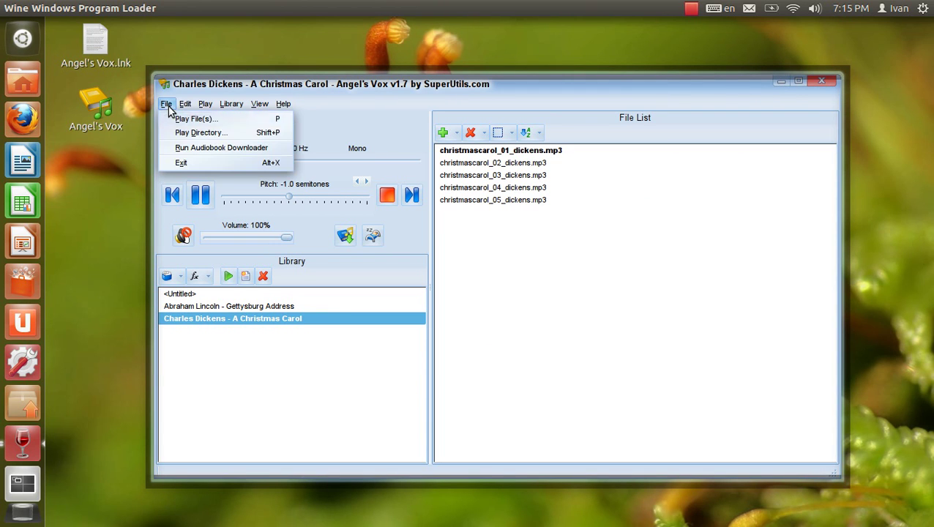
pyautogui.click(193, 131)
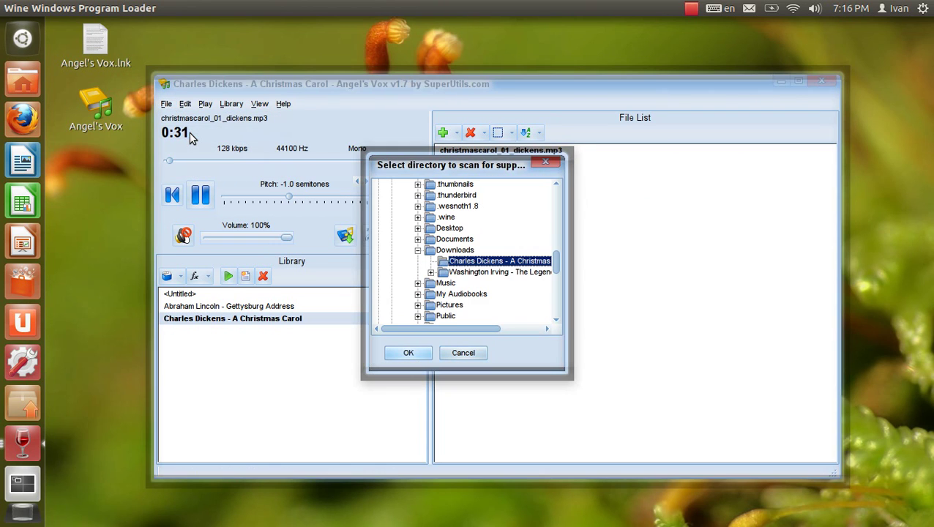
pyautogui.click(493, 272)
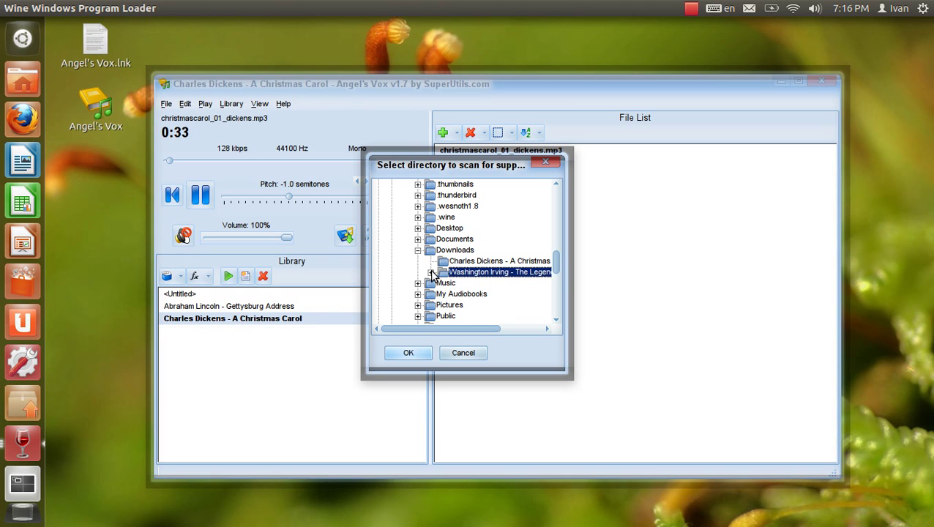
pyautogui.click(423, 354)
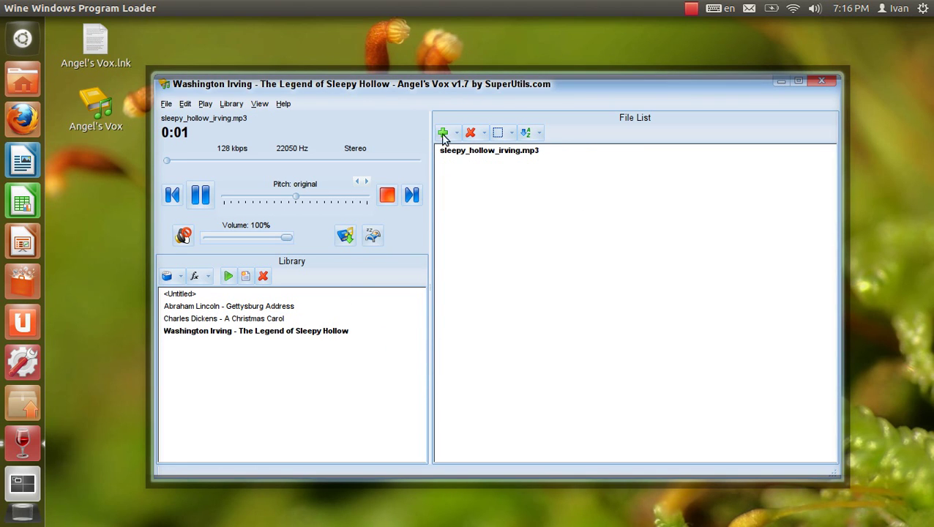
# Seek sleepy_hollow_irving.mp3 forward to about 10:40 and switch the playback time display to count-down mode.
pyautogui.click(169, 161)
pyautogui.moveTo(167, 160); pyautogui.dragTo(201, 162)
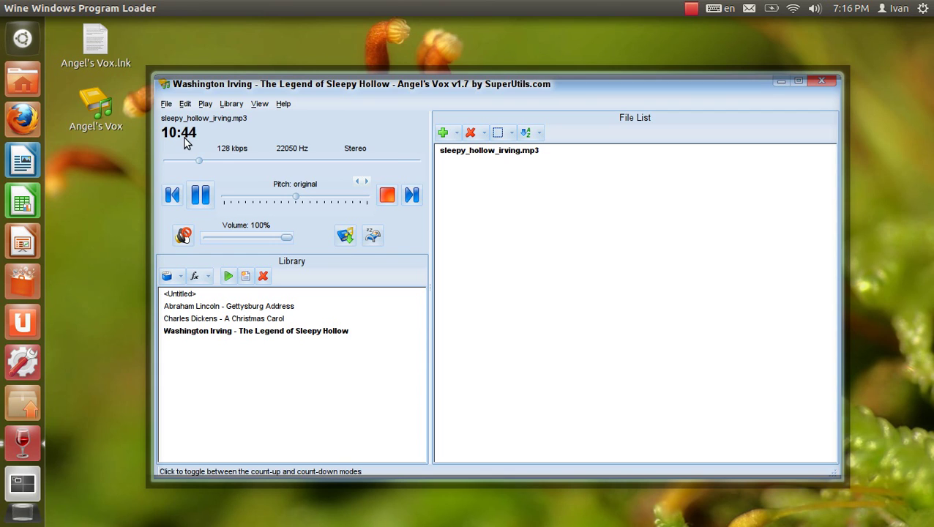
pyautogui.click(184, 139)
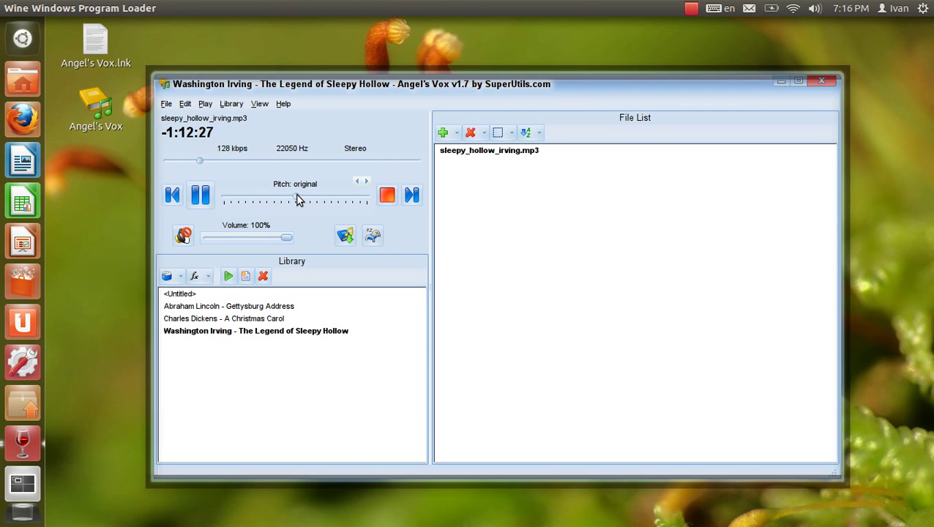
# Set the tempo of The Legend of Sleepy Hollow to 1.12X speed up.
pyautogui.moveTo(297, 195); pyautogui.dragTo(306, 197)
pyautogui.click(358, 181)
# Lower the audiobook's volume to 95% and toggle muting on and off again.
pyautogui.moveTo(286, 243)
pyautogui.mouseDown()
pyautogui.moveTo(241, 244)
pyautogui.moveTo(282, 240)
pyautogui.mouseUp()
pyautogui.click(185, 236)
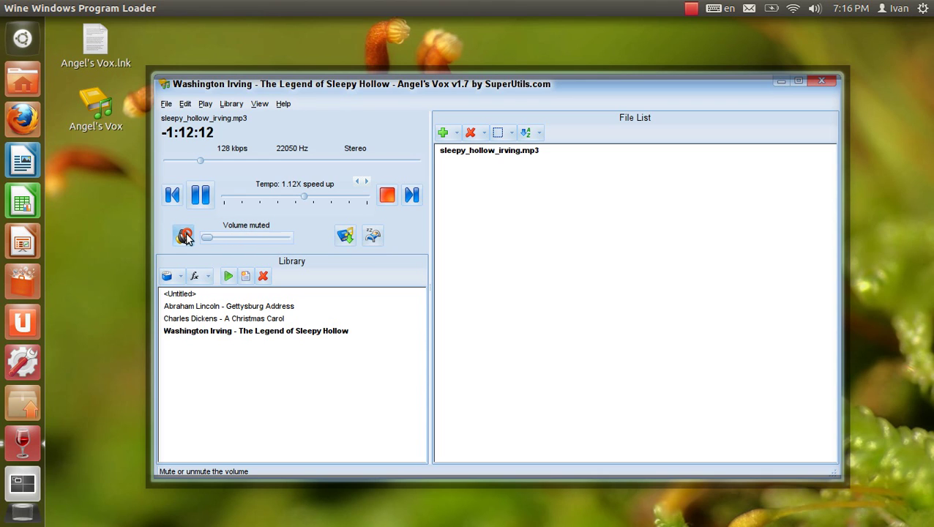
pyautogui.click(185, 236)
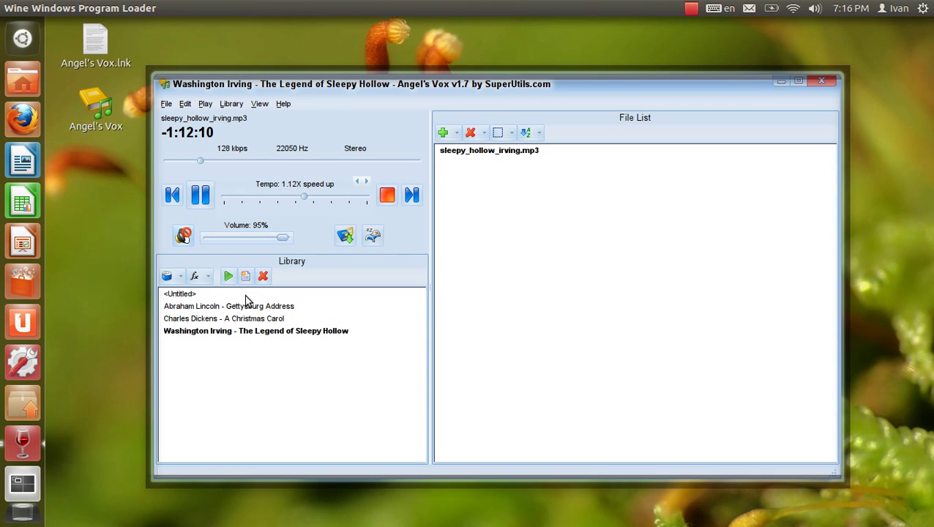
# Play Charles Dickens - A Christmas Carol from the library and return the time display to count-up mode.
pyautogui.doubleClick(281, 320)
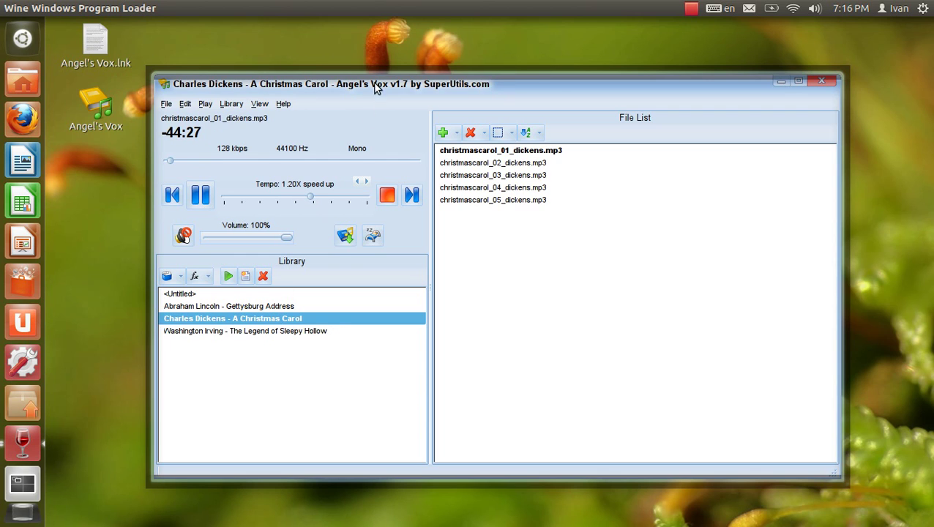
pyautogui.click(188, 136)
# Close and relaunch Angel's Vox, agree to the unregistered evaluation notice, and start playback of A Christmas Carol.
pyautogui.click(820, 81)
pyautogui.doubleClick(103, 107)
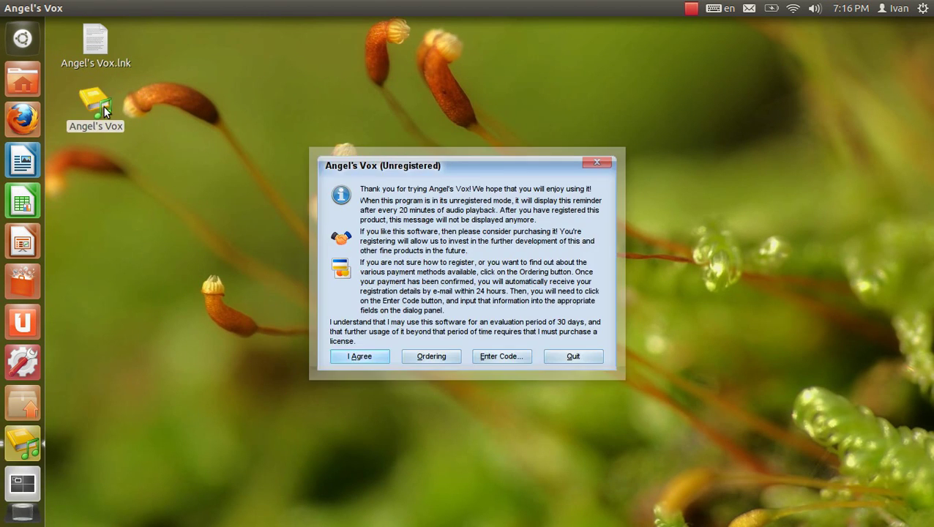
pyautogui.click(348, 356)
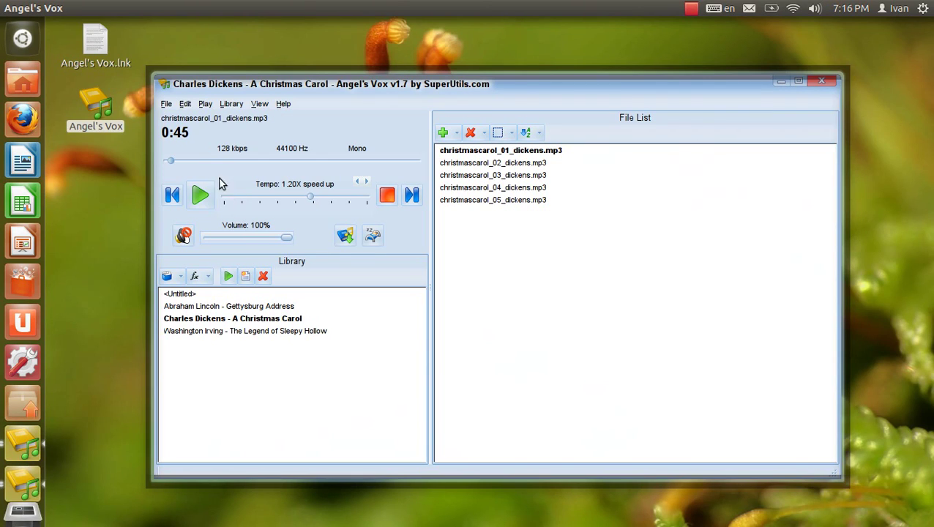
pyautogui.click(205, 103)
pyautogui.click(215, 118)
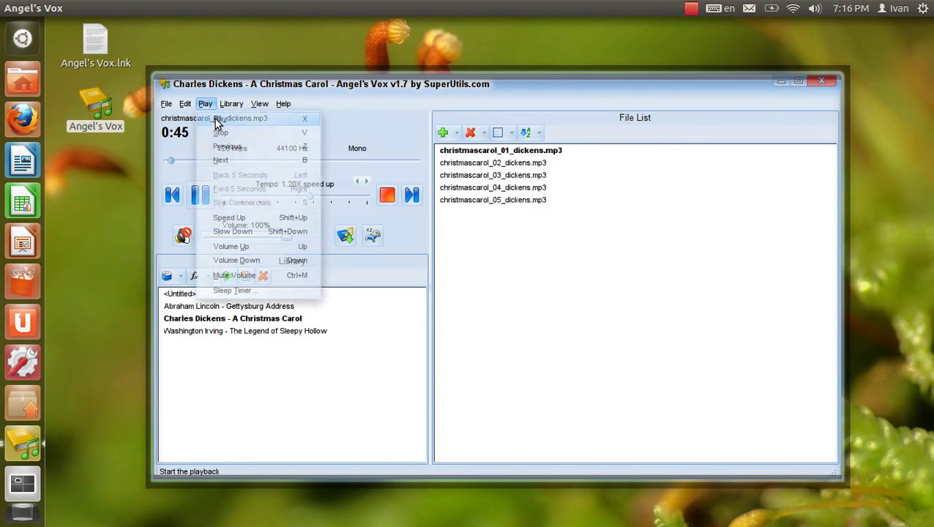
# Play The Legend of Sleepy Hollow, Gettysburg Address and A Christmas Carol from the library one after another.
pyautogui.click(258, 331)
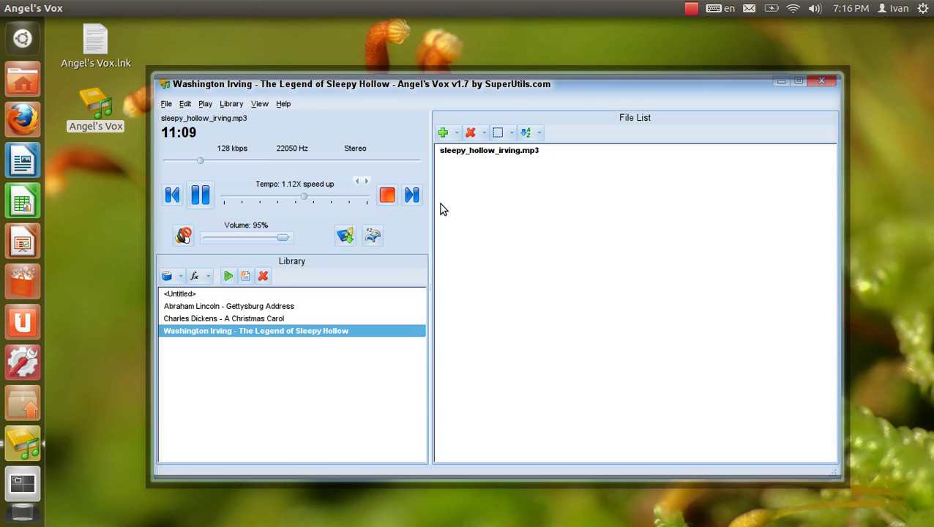
pyautogui.click(287, 306)
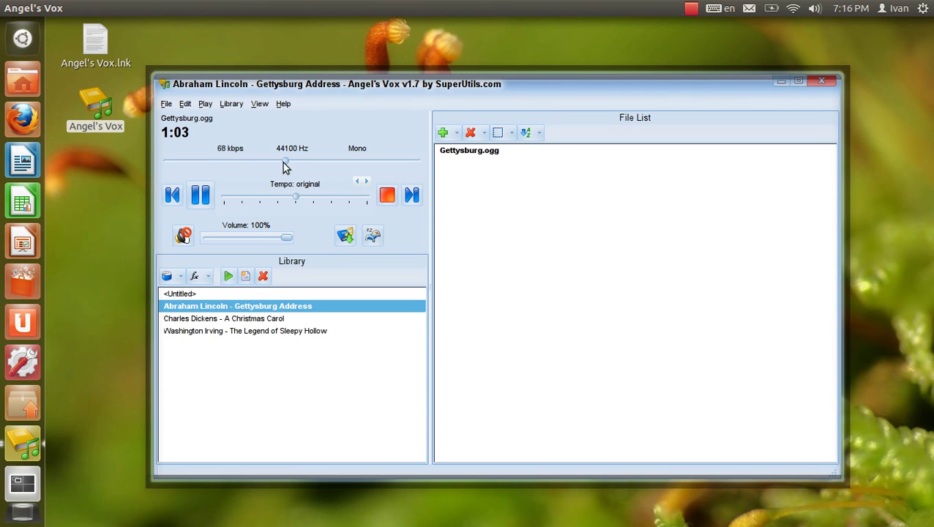
pyautogui.click(300, 319)
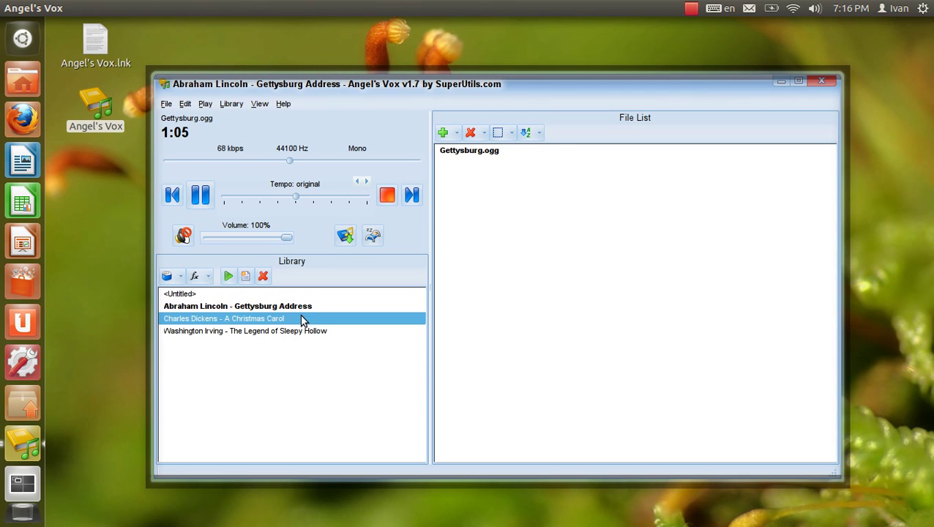
# Review the player's Settings options, including multimedia keys, seeking precision and Skip Commercials length, and close them.
pyautogui.click(189, 105)
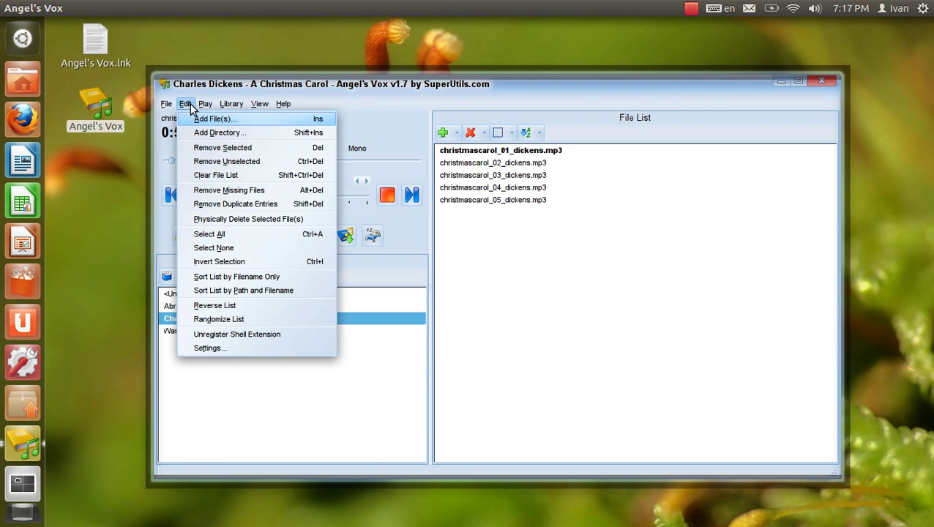
pyautogui.click(204, 348)
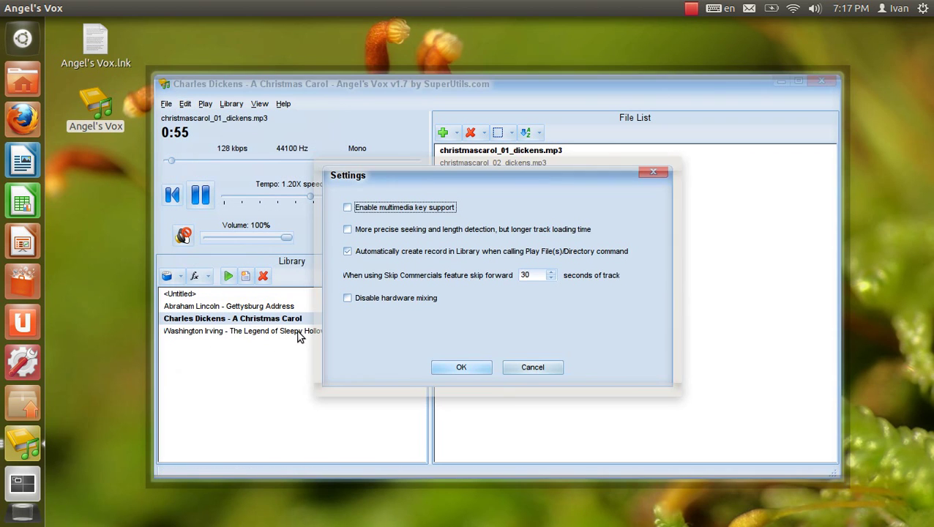
pyautogui.click(461, 368)
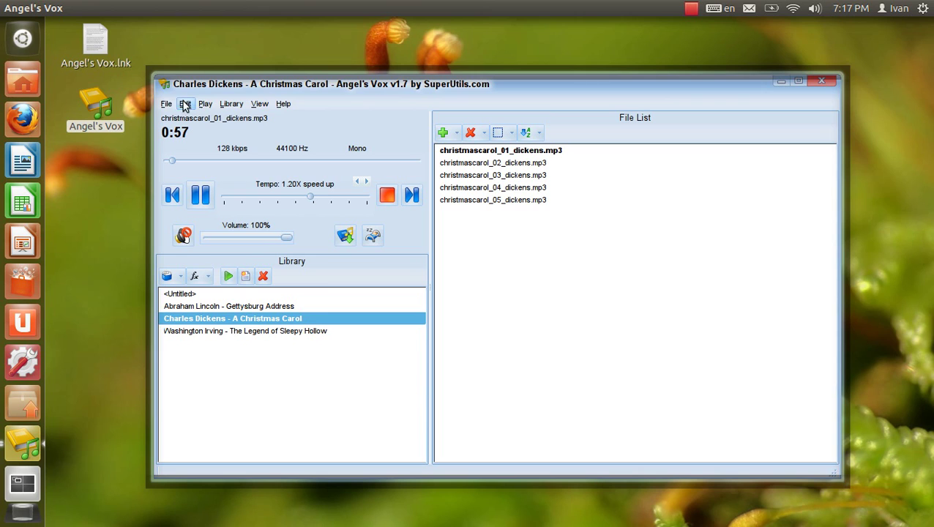
# Generate a report of A Christmas Carol with numbered filenames and durations, place it over the file list, and close it.
pyautogui.click(203, 105)
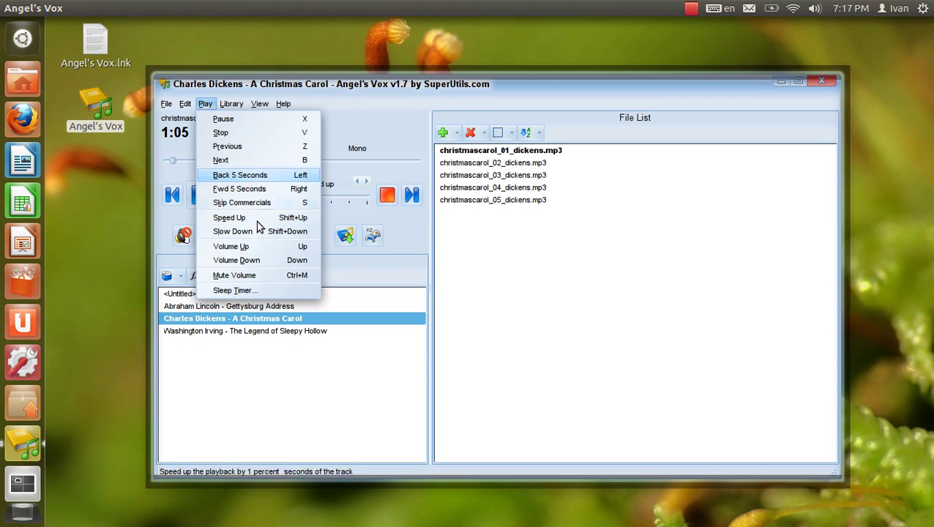
pyautogui.moveTo(230, 105)
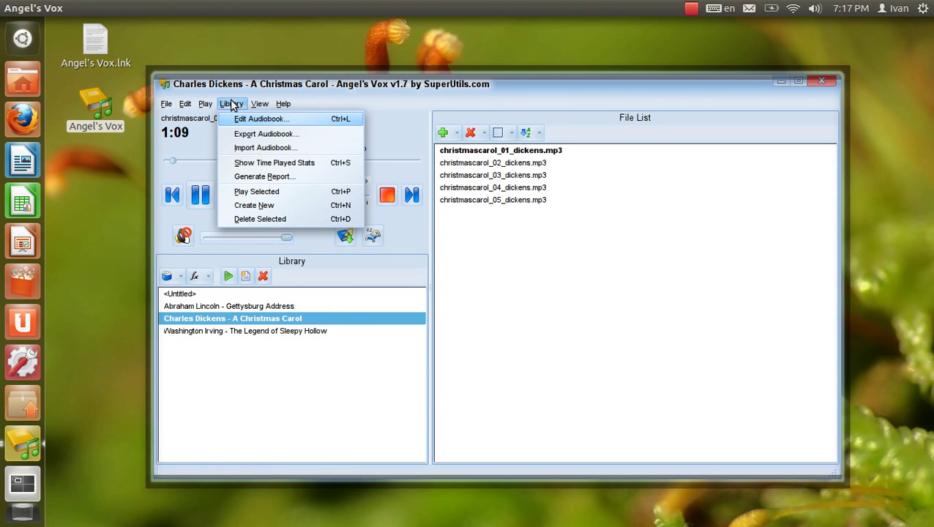
pyautogui.click(274, 177)
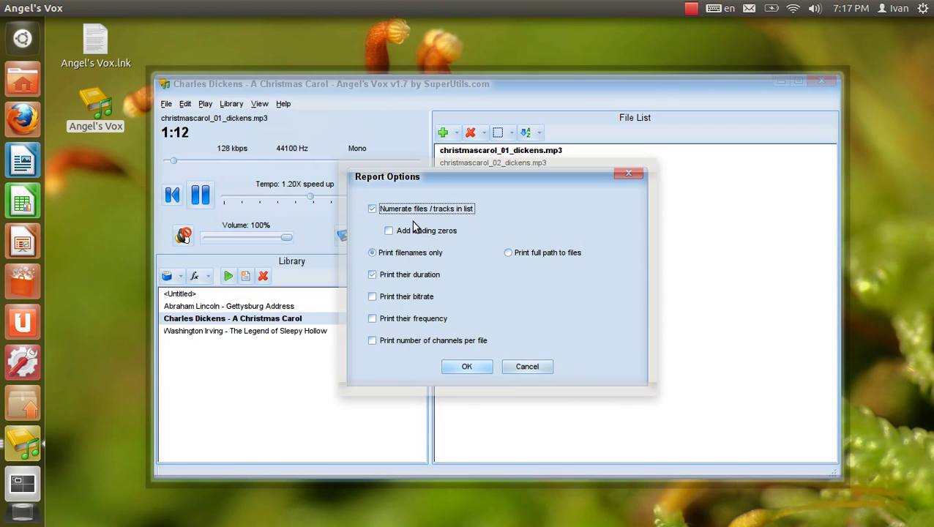
pyautogui.click(474, 374)
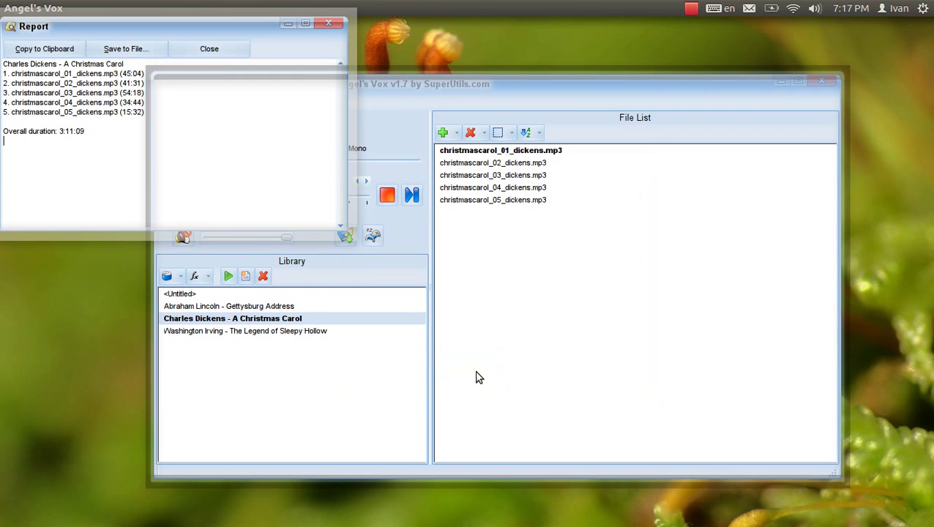
pyautogui.moveTo(192, 28); pyautogui.dragTo(608, 193)
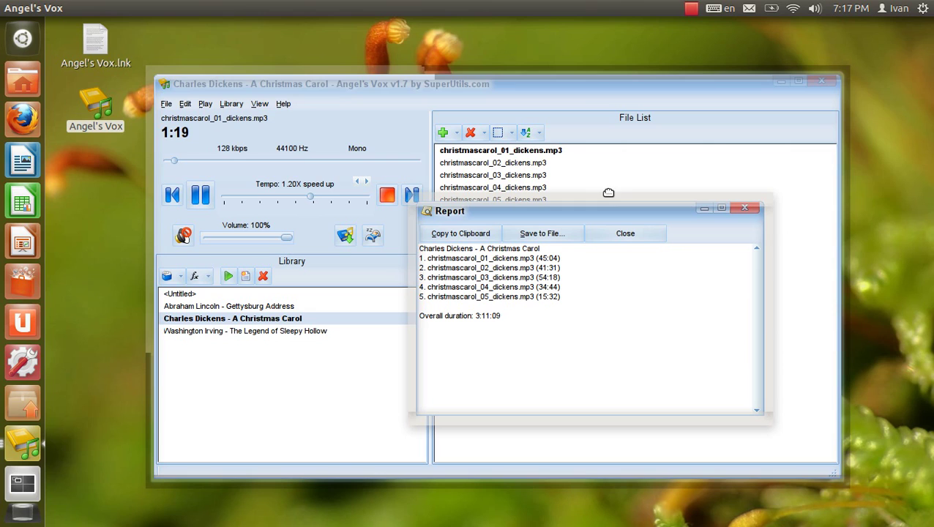
pyautogui.click(625, 233)
# Open the library name of Charles Dickens - A Christmas Carol for editing and accept it.
pyautogui.click(231, 104)
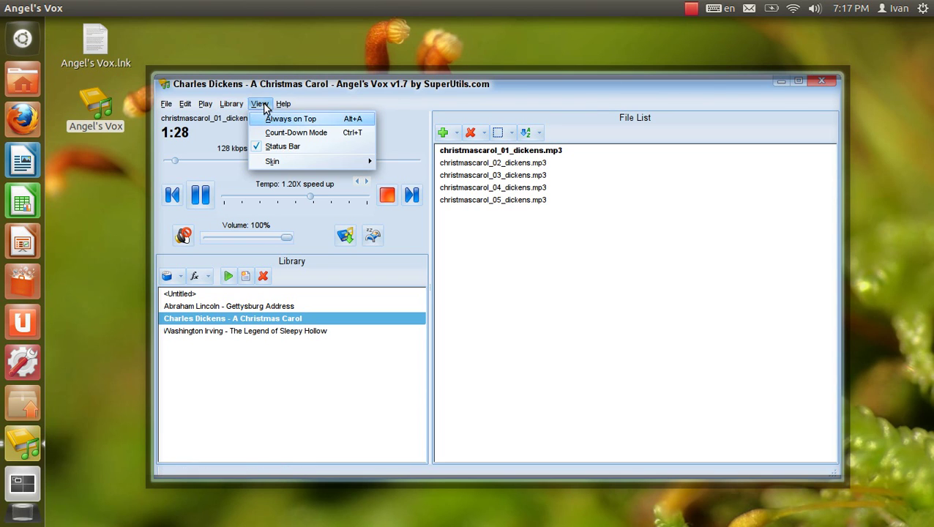
pyautogui.moveTo(284, 106)
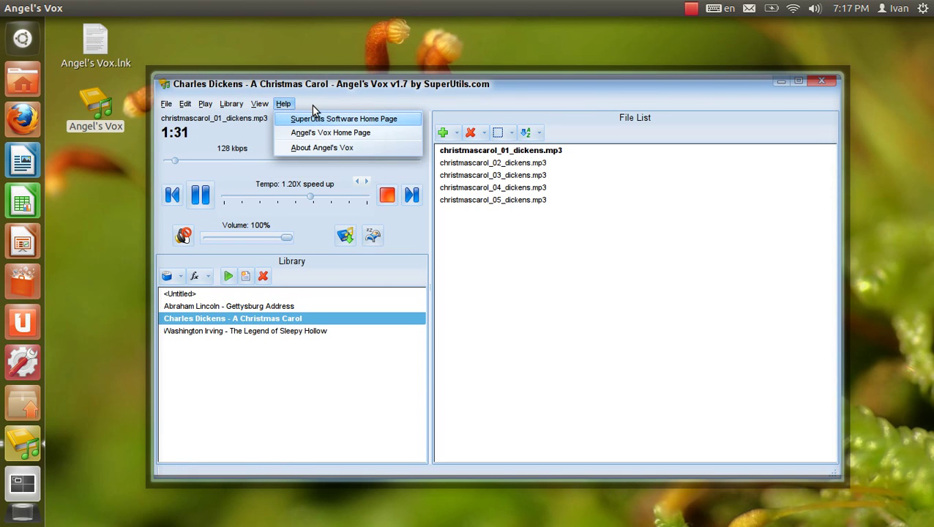
pyautogui.moveTo(251, 110)
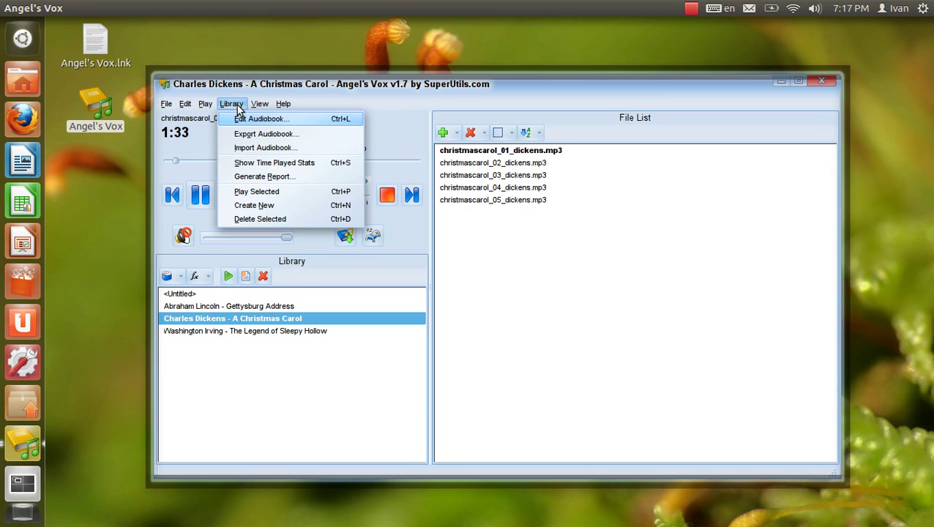
pyautogui.click(170, 276)
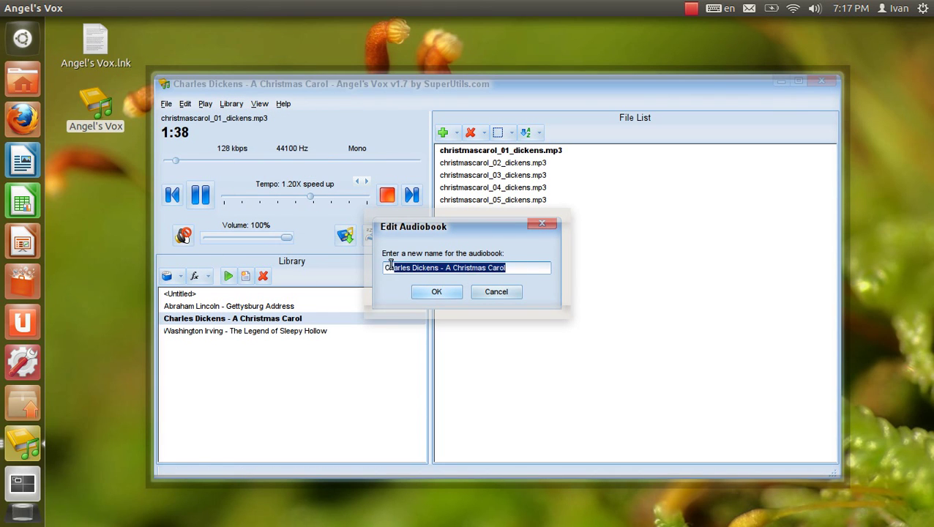
pyautogui.click(482, 270)
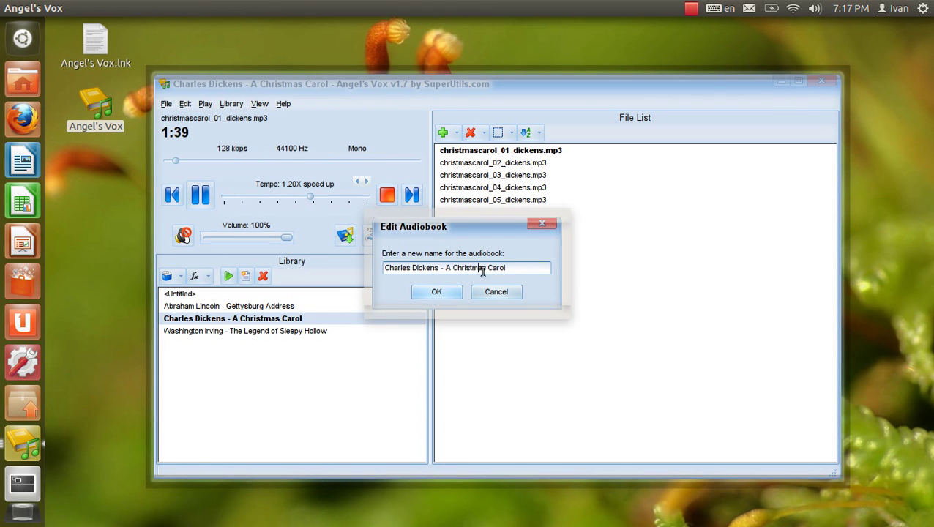
pyautogui.click(454, 294)
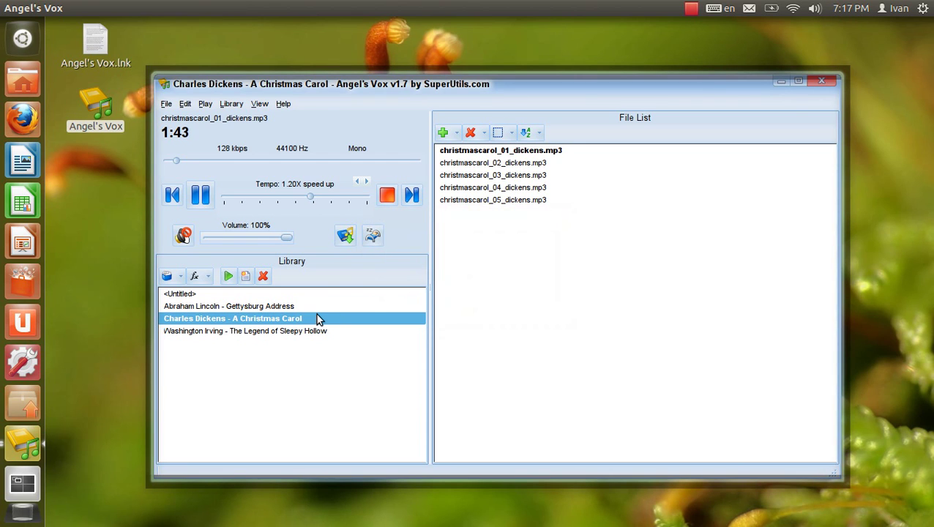
# Open the Sleep Timer options and schedule the timer for 19:19:00 on 4/16/2012.
pyautogui.click(373, 235)
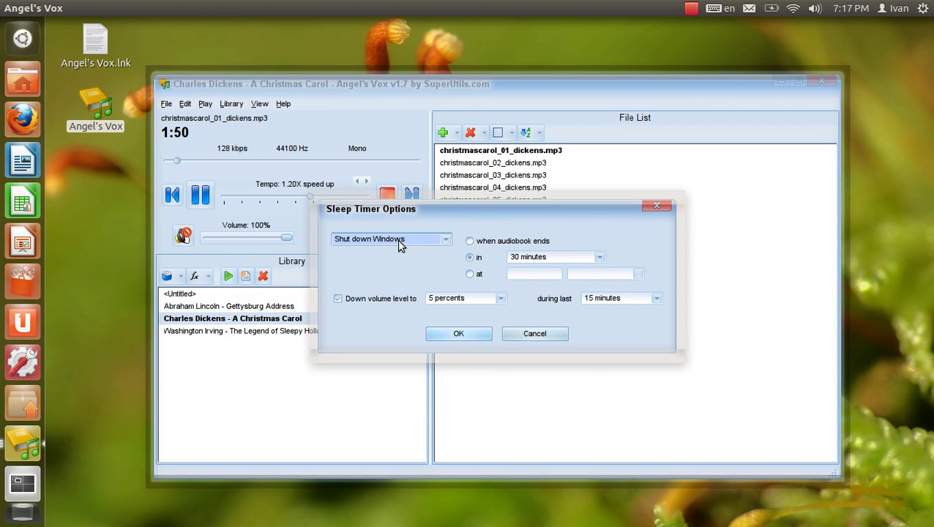
pyautogui.click(470, 273)
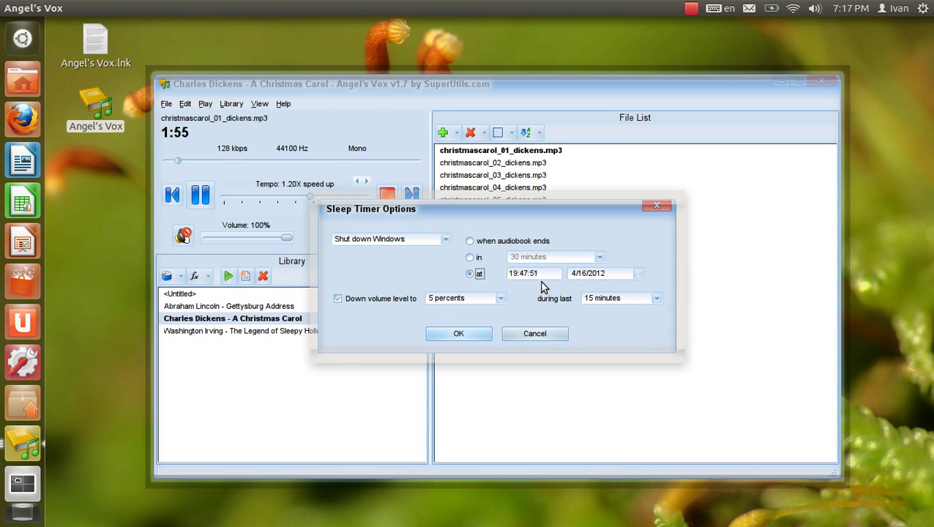
pyautogui.doubleClick(522, 273)
pyautogui.moveTo(521, 273); pyautogui.dragTo(557, 270)
pyautogui.press('BackSpace')
pyautogui.write('18:00')
pyautogui.write('9')
# Turn off the sleep timer's volume lowering and set its action to Reboot Windows.
pyautogui.click(372, 299)
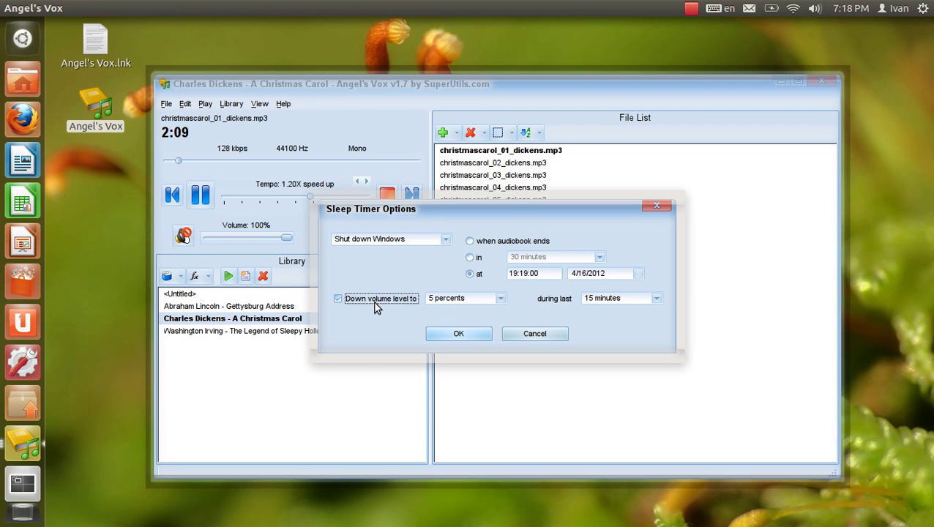
pyautogui.click(402, 240)
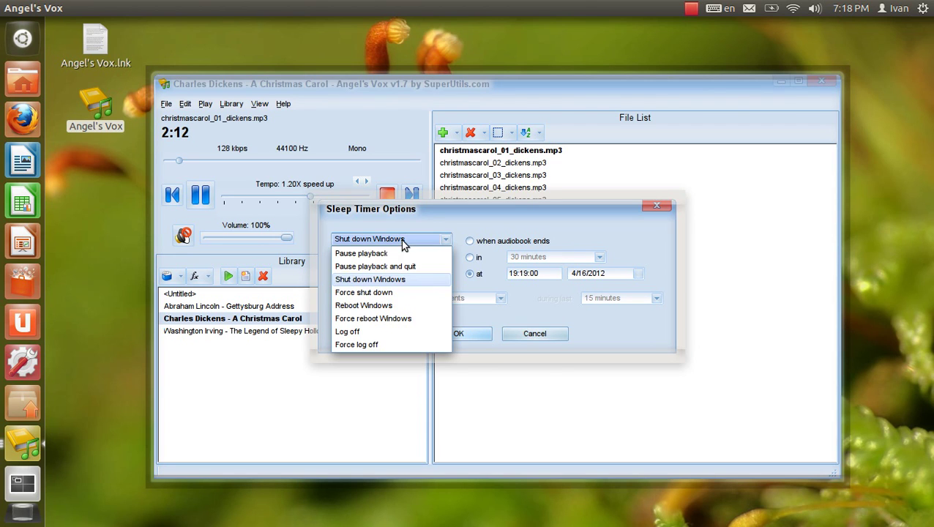
pyautogui.click(401, 306)
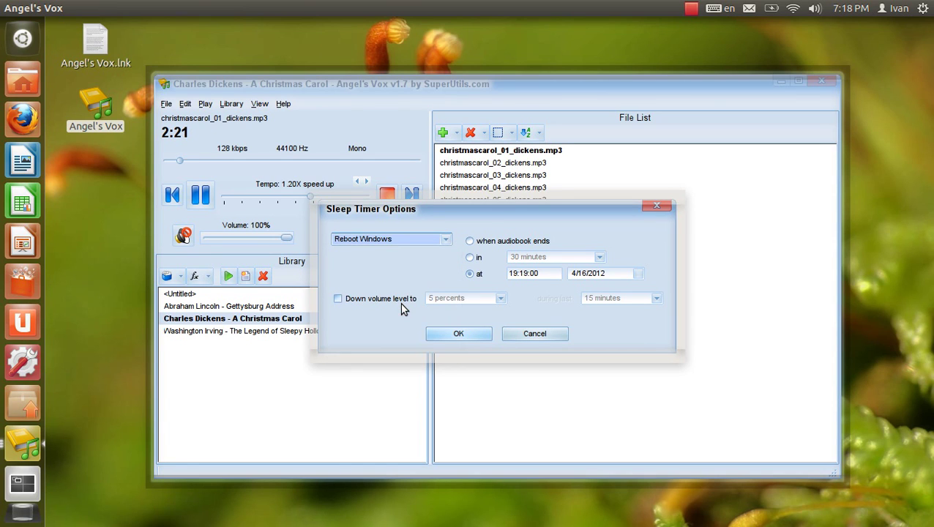
# Accept the sleep timer options and switch on the sleep timer.
pyautogui.click(480, 335)
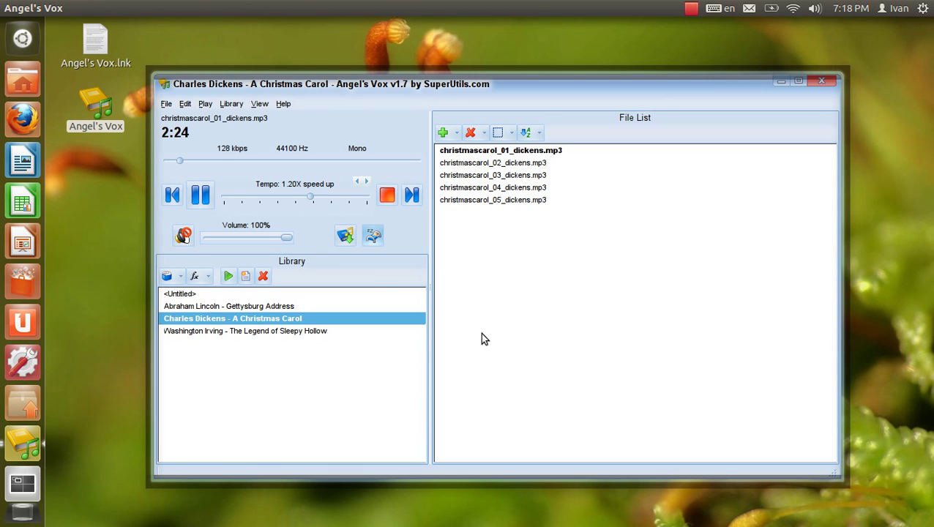
pyautogui.click(372, 237)
# Play christmascarol_03_dickens.mp3 from about 10:14 and reorder the file list so christmascarol_05_dickens.mp3 sits above christmascarol_04_dickens.mp3.
pyautogui.doubleClick(485, 177)
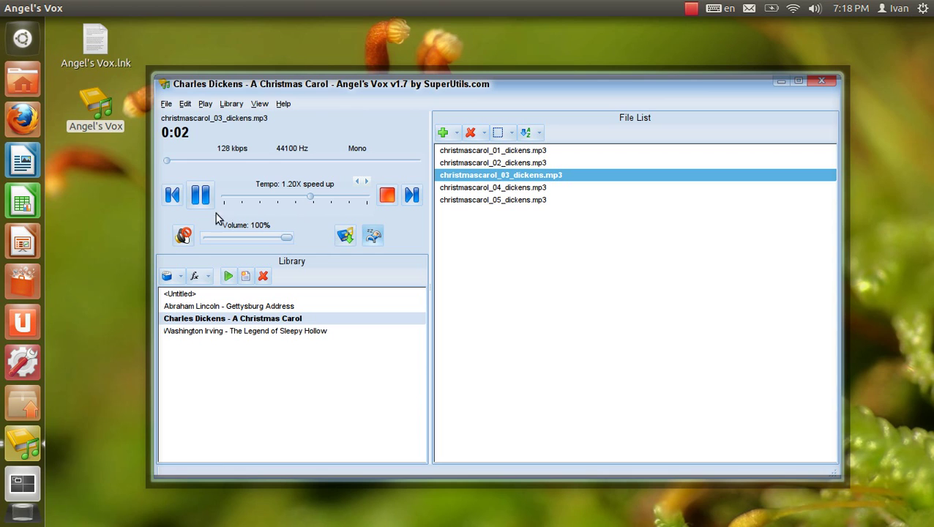
pyautogui.click(215, 167)
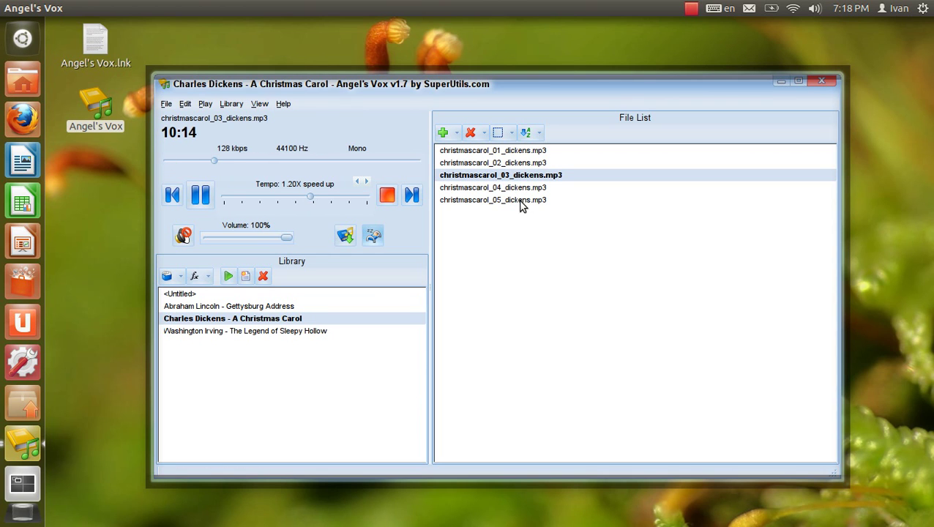
pyautogui.moveTo(517, 201); pyautogui.dragTo(554, 180)
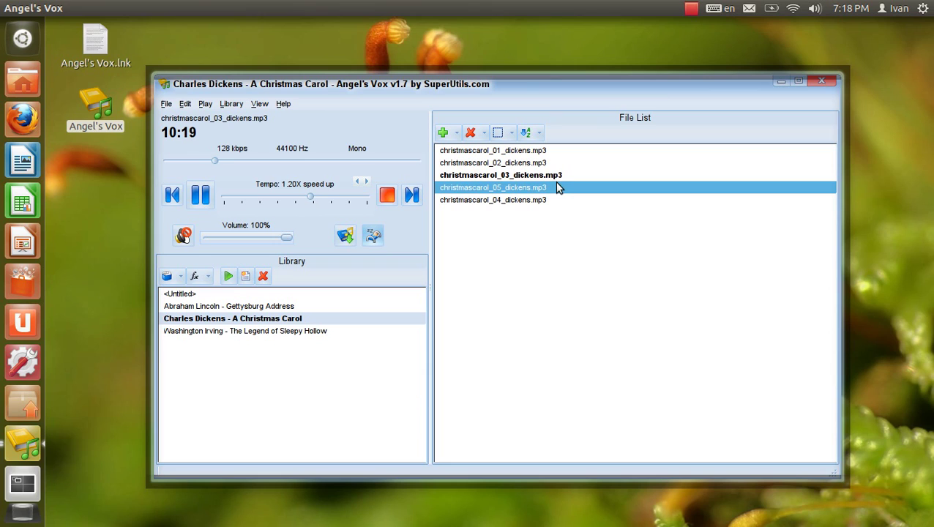
pyautogui.click(556, 177)
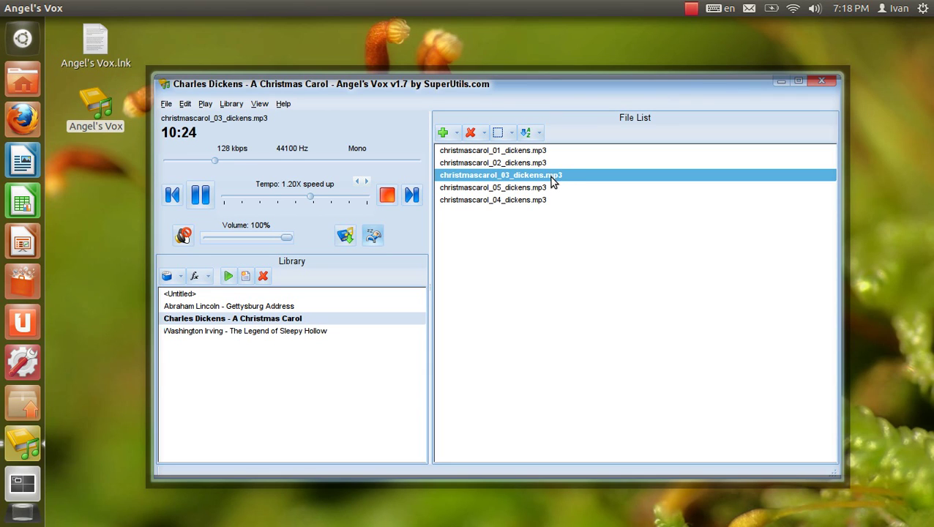
# Show the Time Played Stats for the library and place their window over the file list.
pyautogui.click(260, 104)
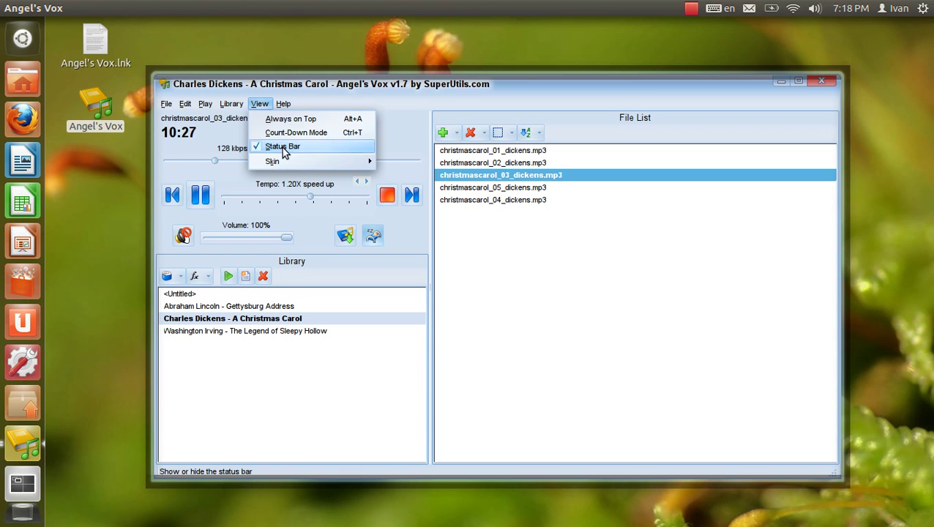
pyautogui.moveTo(237, 108)
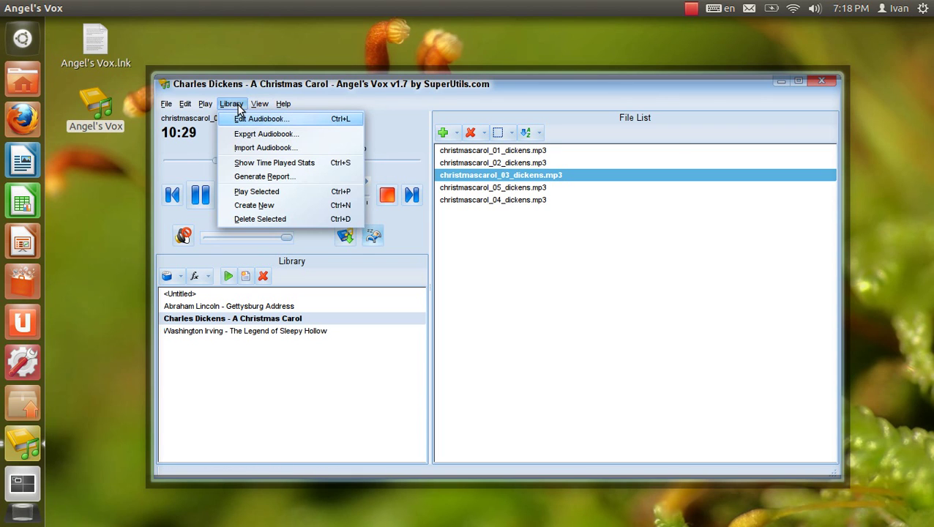
pyautogui.click(255, 162)
pyautogui.moveTo(74, 29); pyautogui.dragTo(445, 250)
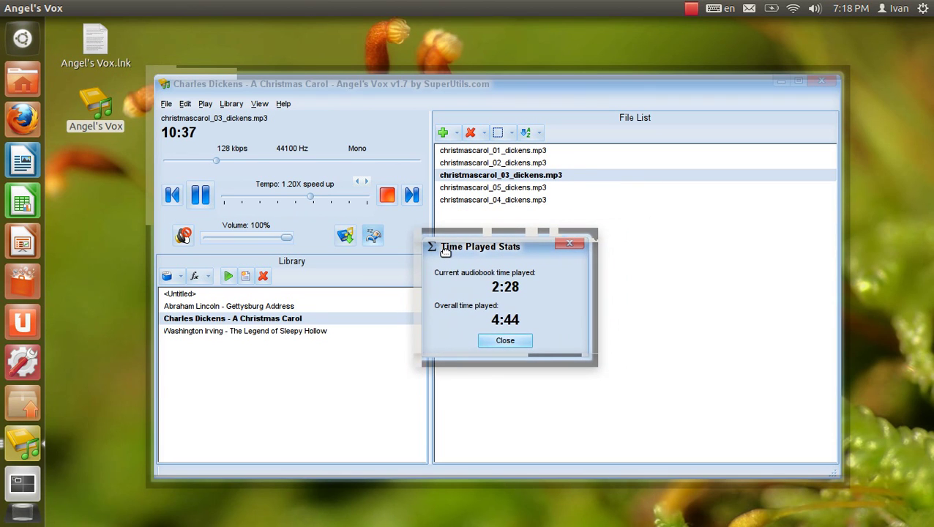
# Change the player's skin to Snow Leopard.
pyautogui.click(259, 105)
pyautogui.moveTo(308, 165)
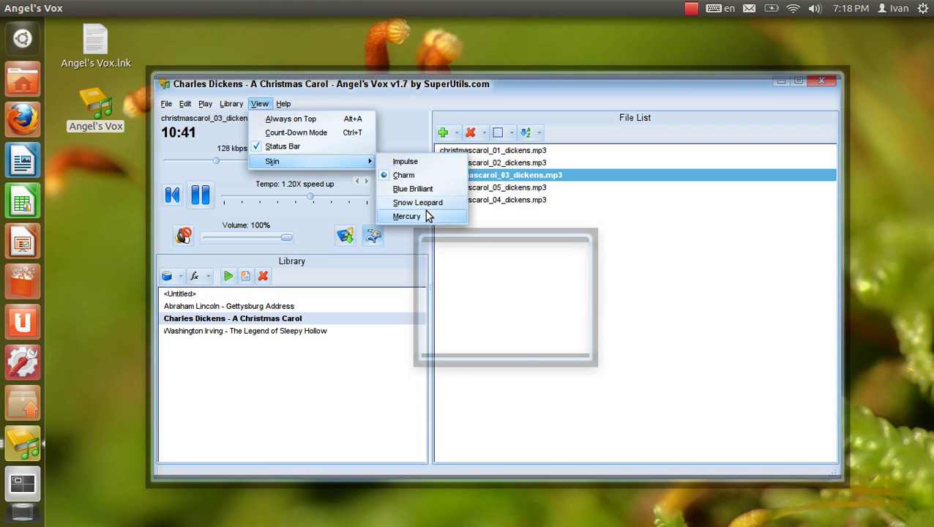
pyautogui.click(503, 335)
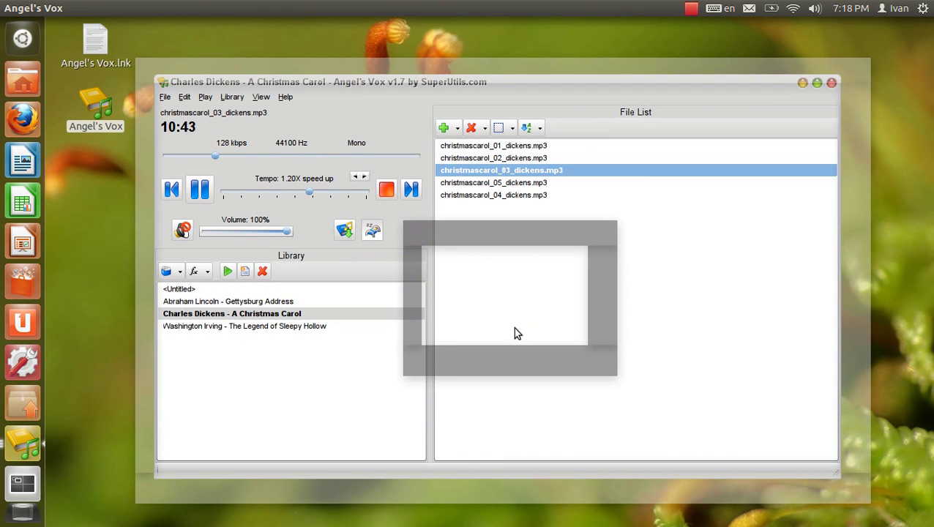
# Call up the Time Played Stats again, move the player window aside to uncover them, and close them.
pyautogui.click(207, 270)
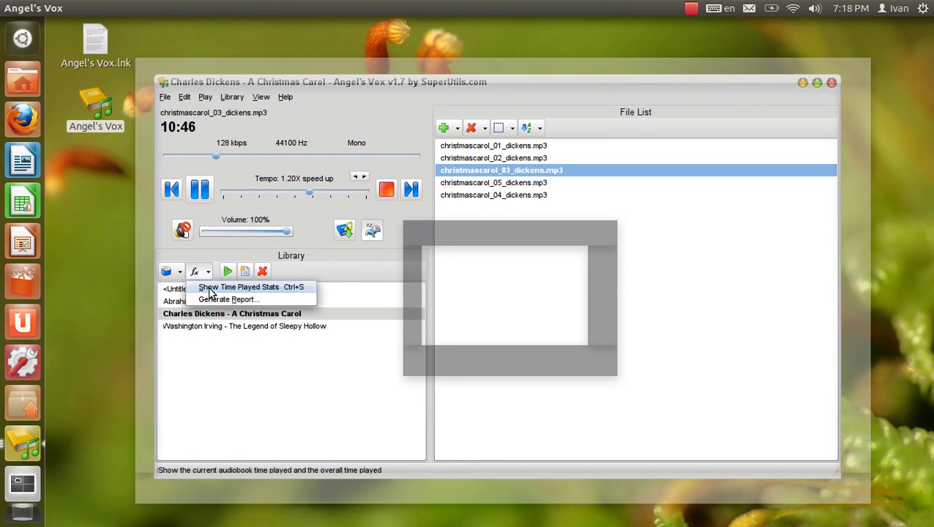
pyautogui.click(217, 288)
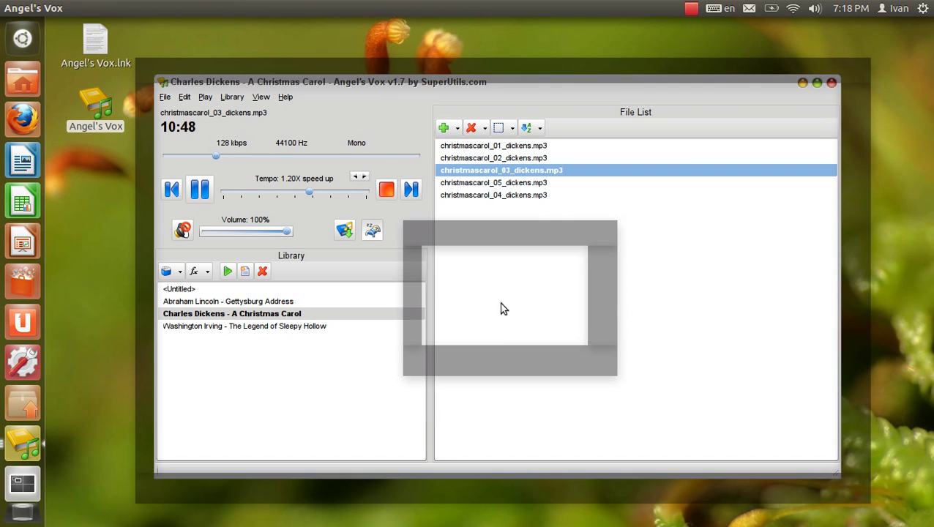
pyautogui.moveTo(427, 85); pyautogui.dragTo(753, 135)
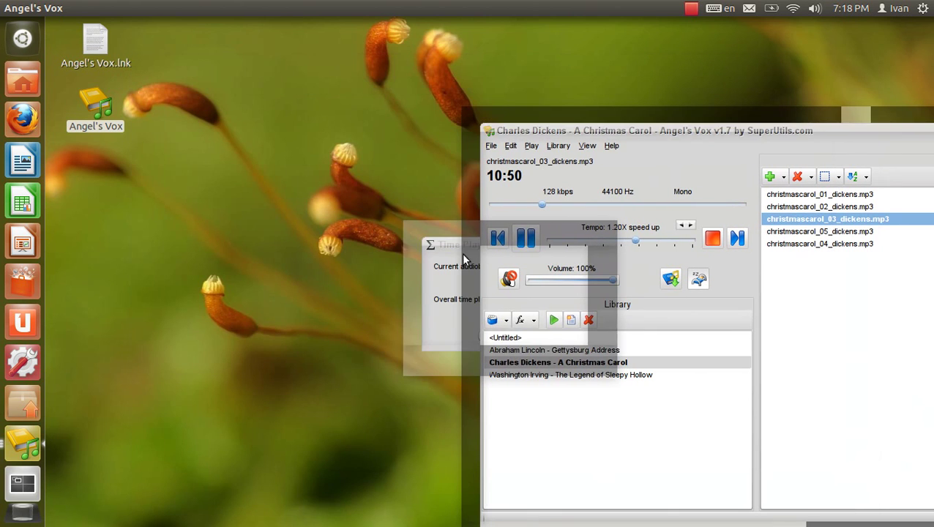
pyautogui.click(505, 338)
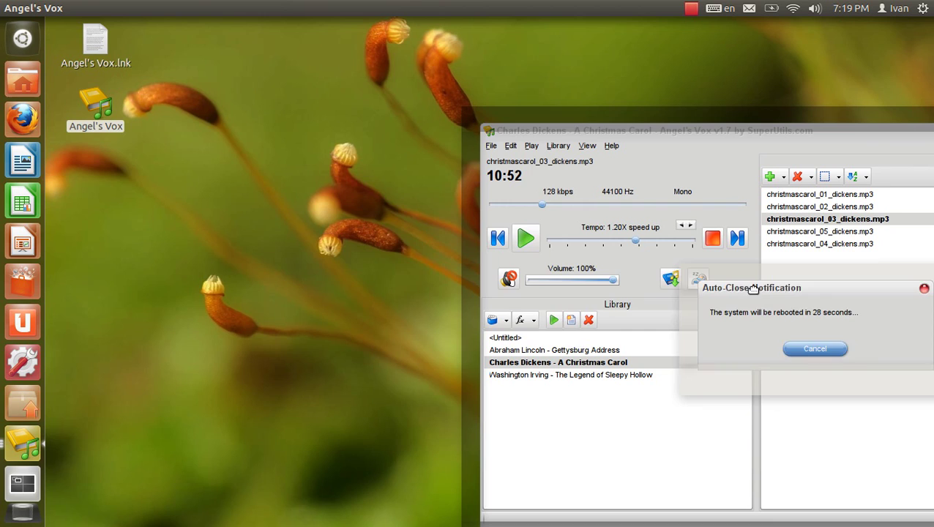
# Cancel the sleep timer's pending system reboot and resume playback with the player window moved back fully onto the desktop.
pyautogui.moveTo(713, 281); pyautogui.dragTo(391, 223)
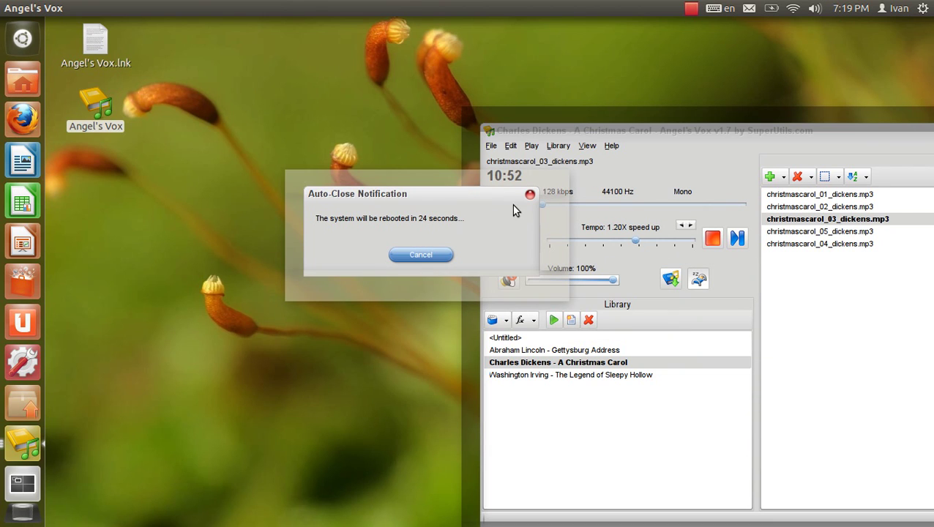
pyautogui.click(429, 255)
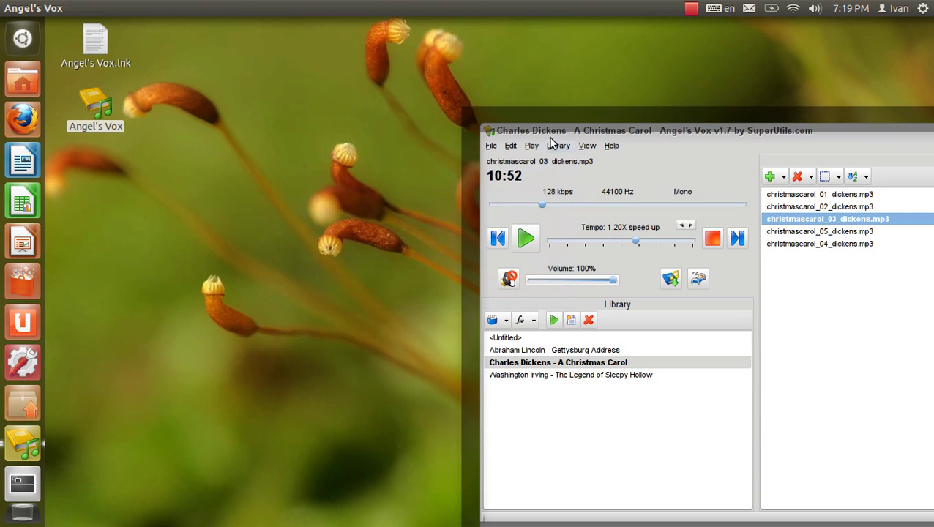
pyautogui.moveTo(527, 130); pyautogui.dragTo(192, 66)
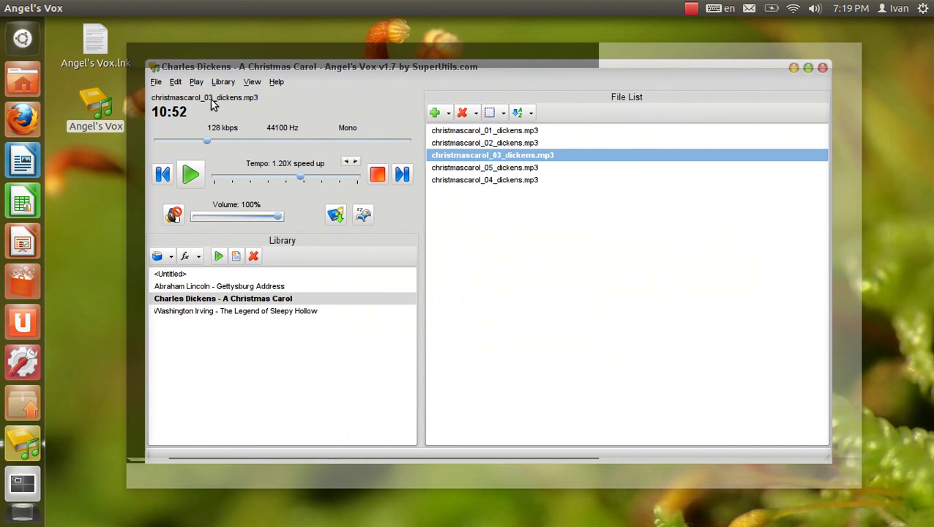
pyautogui.click(190, 176)
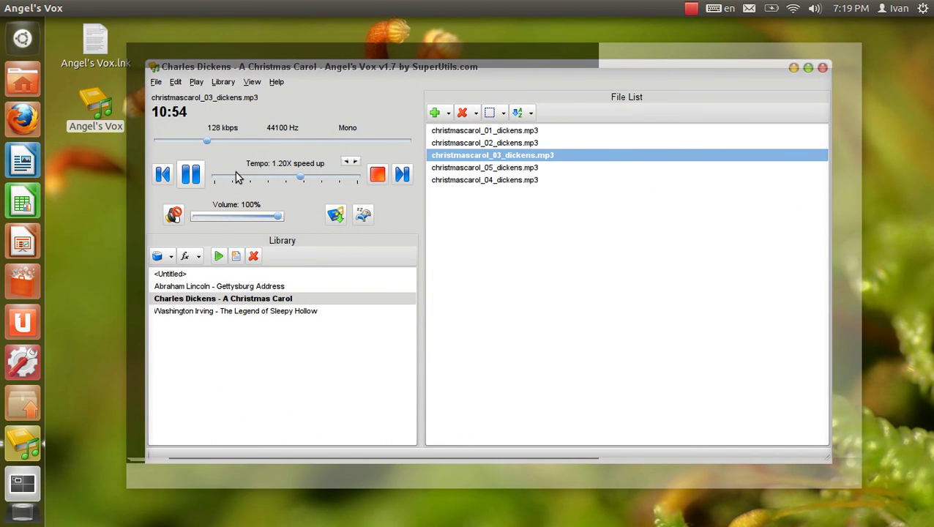
# Open the About Angel's Vox information to view the version and registration details, and close it.
pyautogui.click(276, 82)
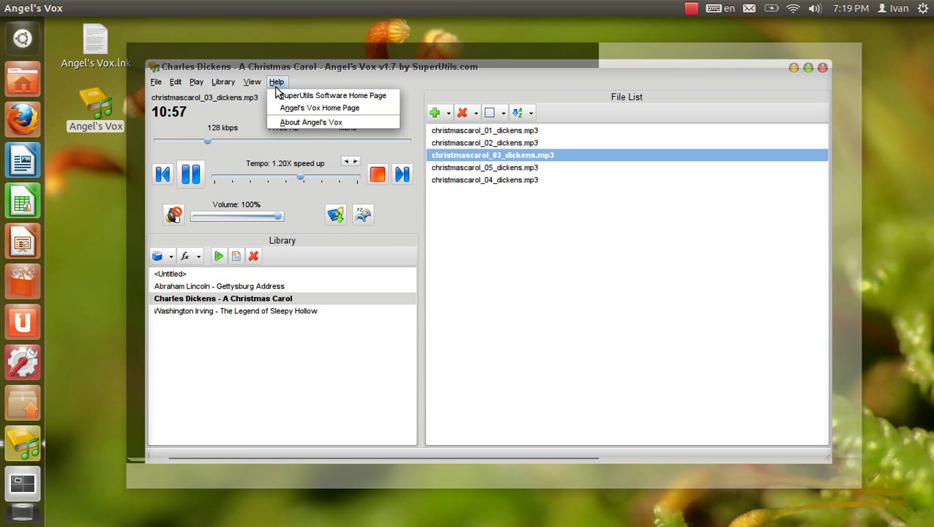
pyautogui.click(300, 123)
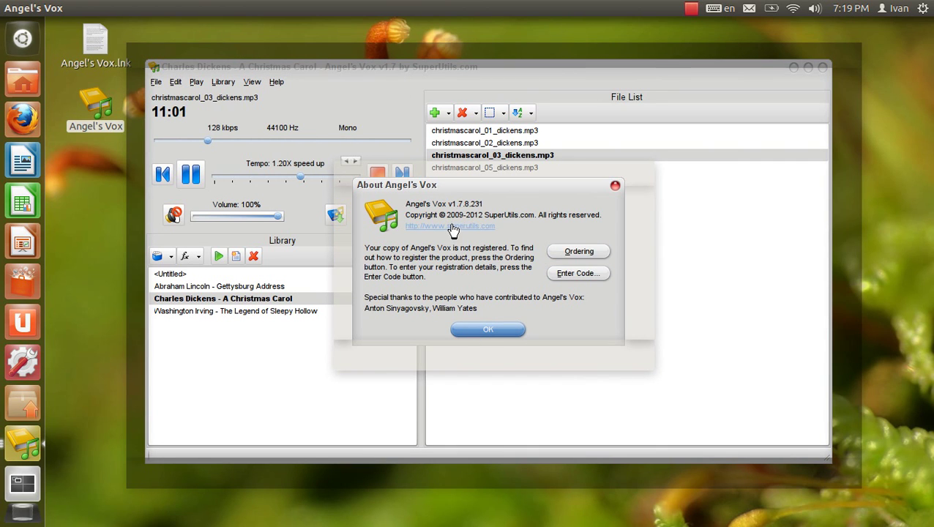
pyautogui.click(493, 329)
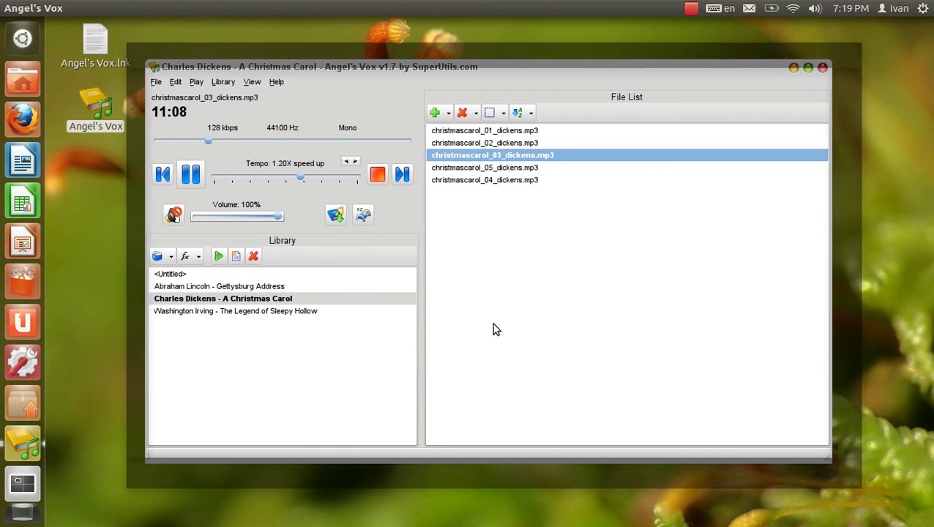